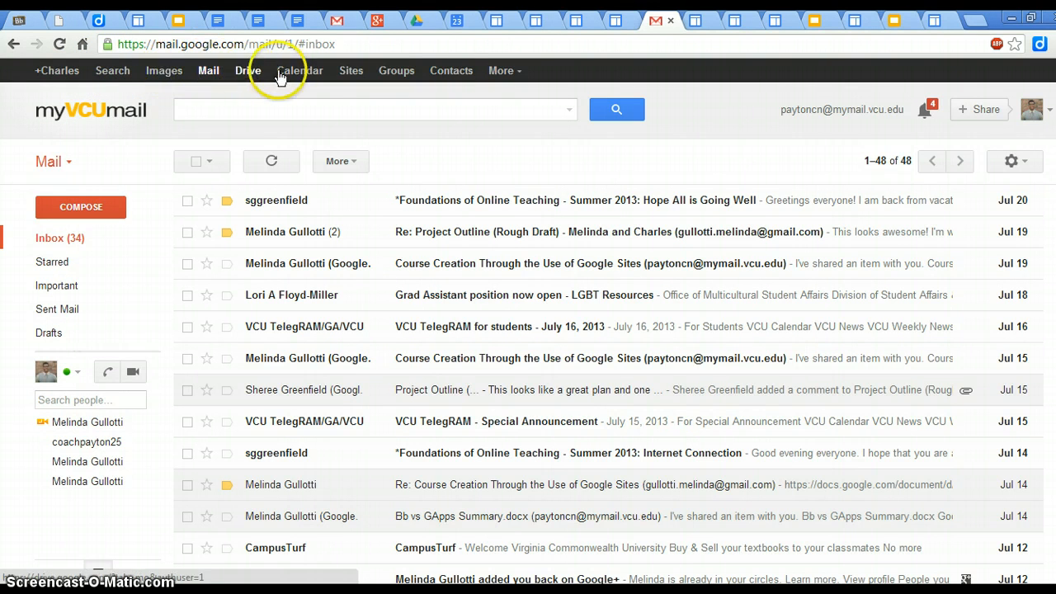
# Step: Switch from the mailbox to Google Sites and start a new site using the blank template
pyautogui.click(351, 71)
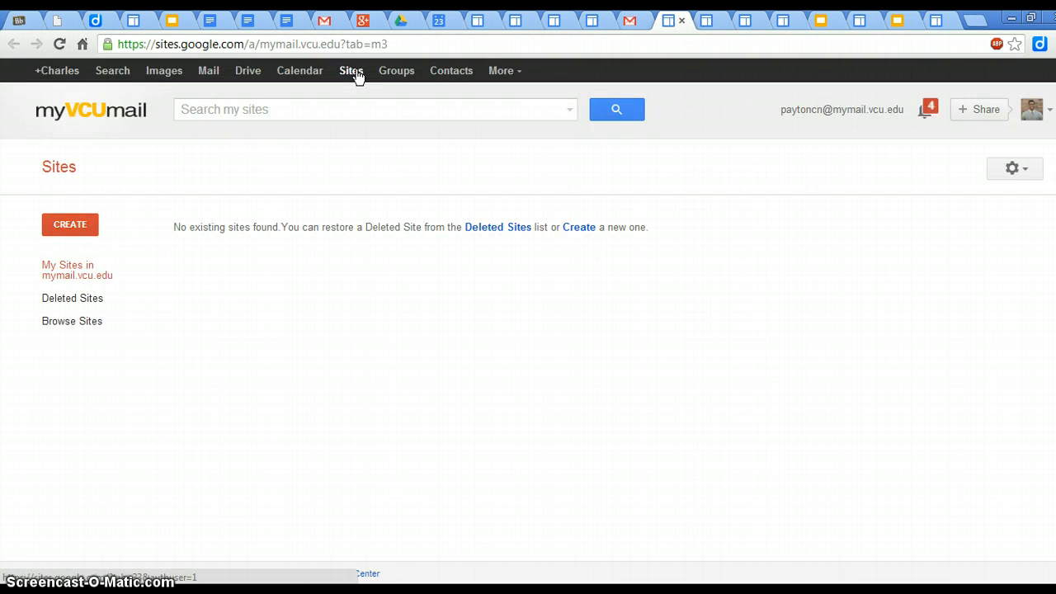
pyautogui.click(90, 234)
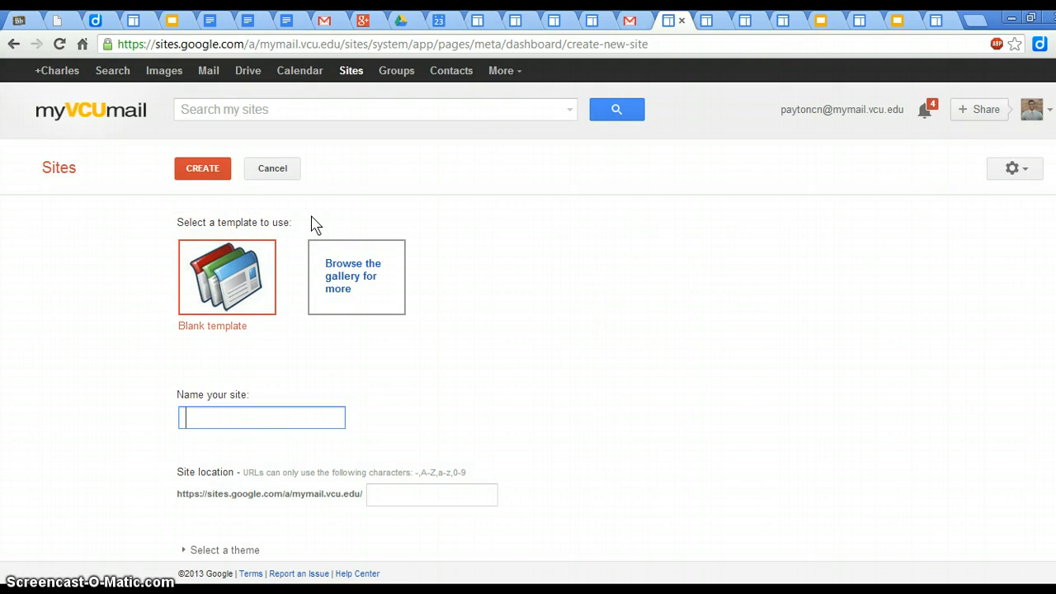
pyautogui.click(213, 296)
# Step: Browse the featured public site templates in the template gallery, and close the gallery without choosing one
pyautogui.click(338, 285)
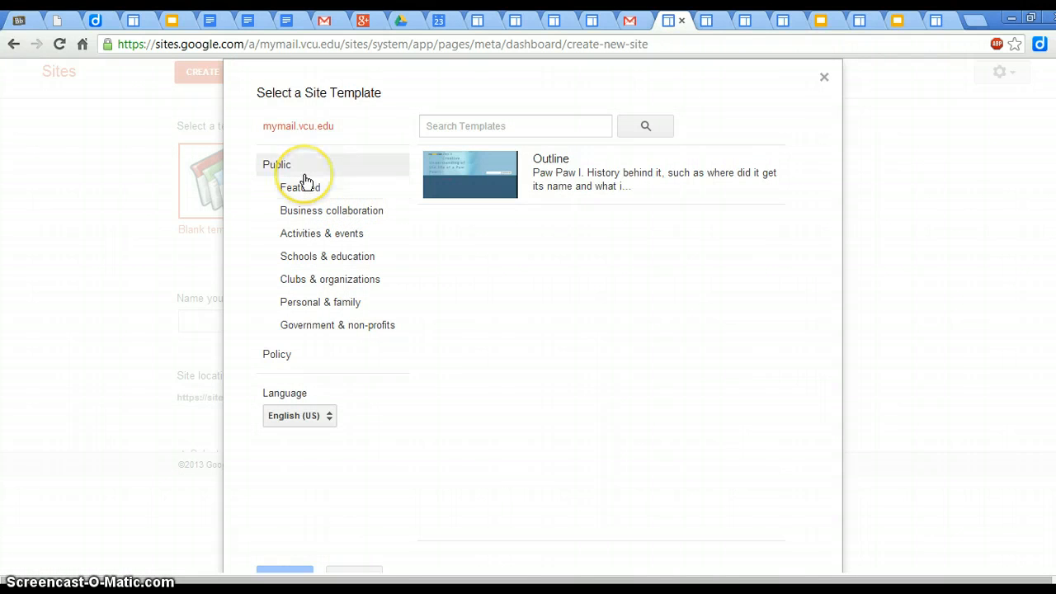
pyautogui.click(305, 189)
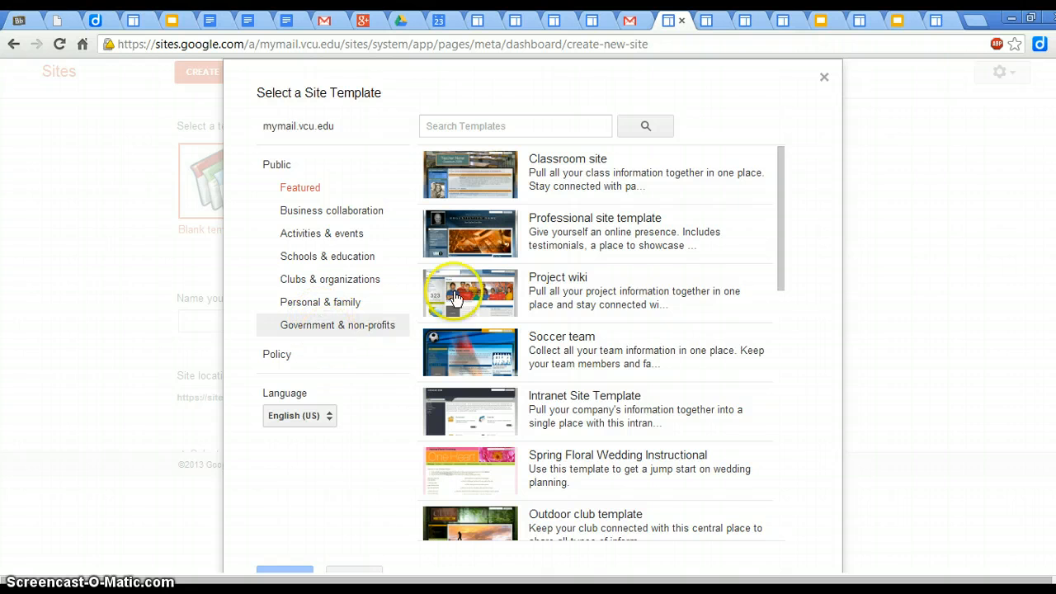
pyautogui.click(823, 79)
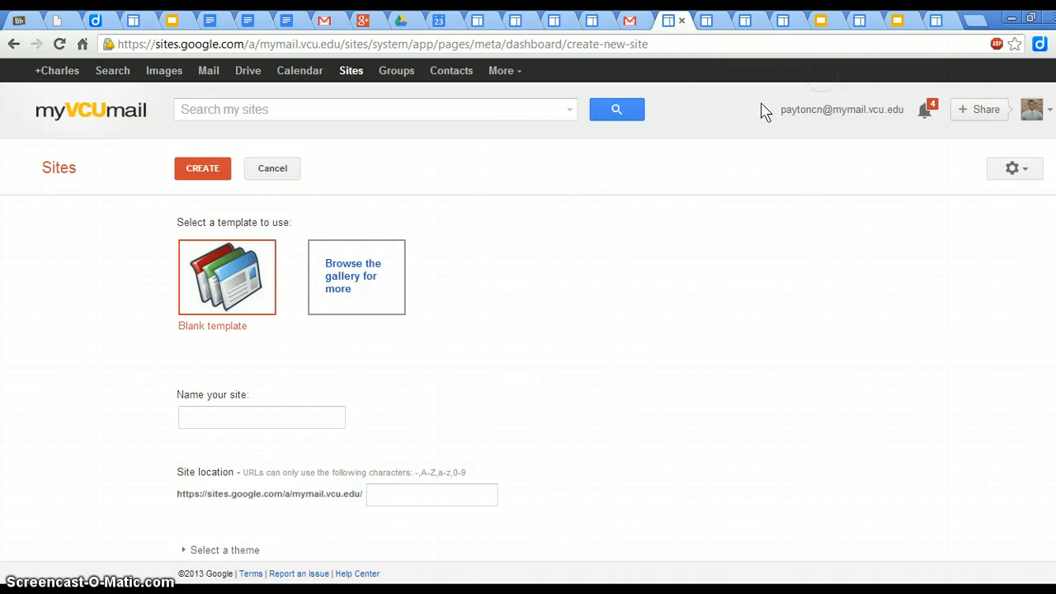
# Step: Keep the blank template and name the new site "Course creation through google sites"
pyautogui.click(239, 318)
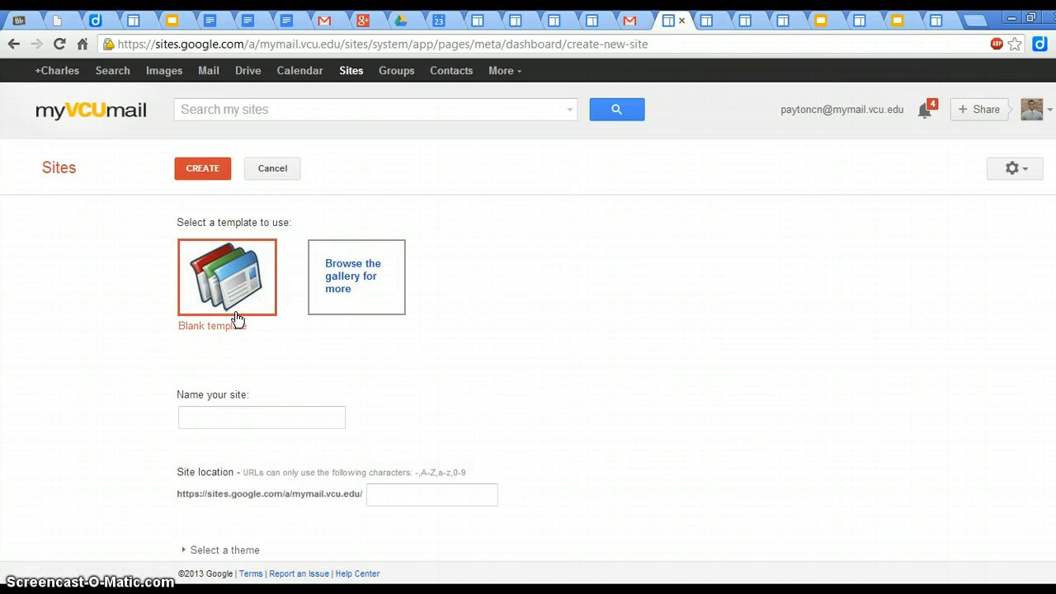
pyautogui.click(235, 304)
pyautogui.click(235, 304)
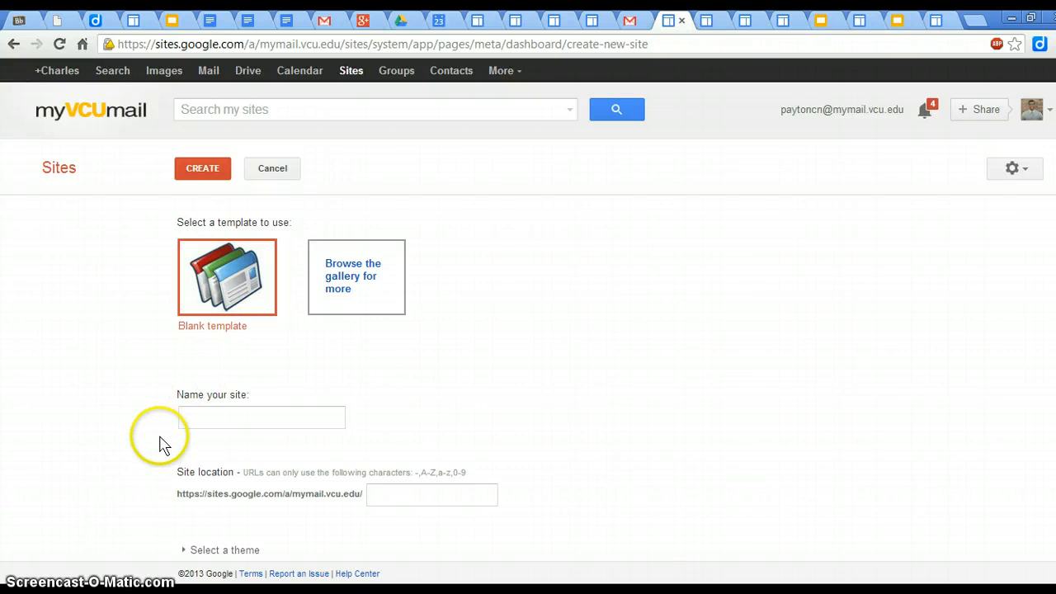
pyautogui.click(235, 413)
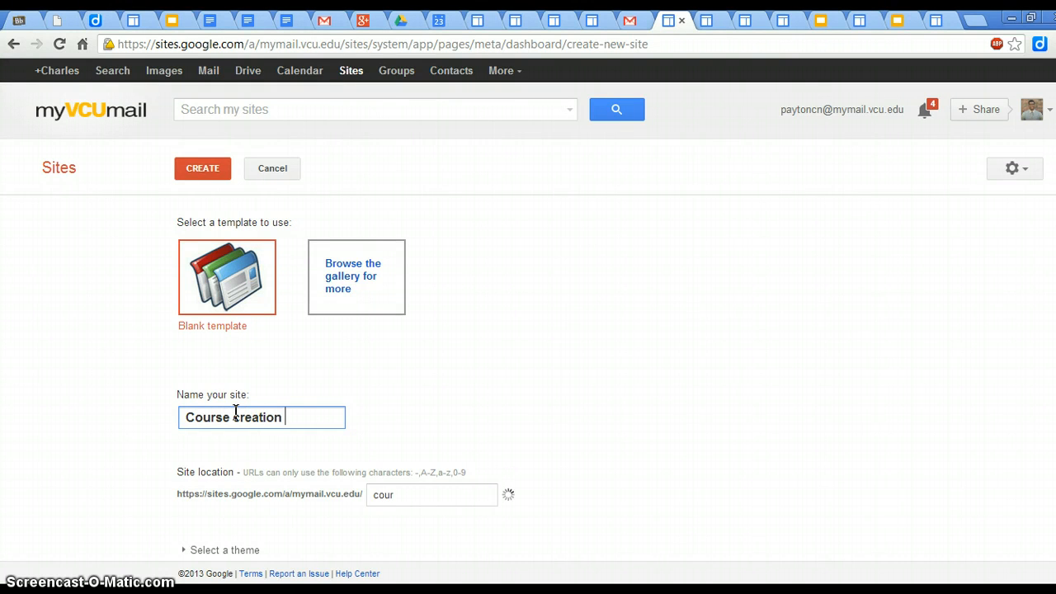
pyautogui.write('th')
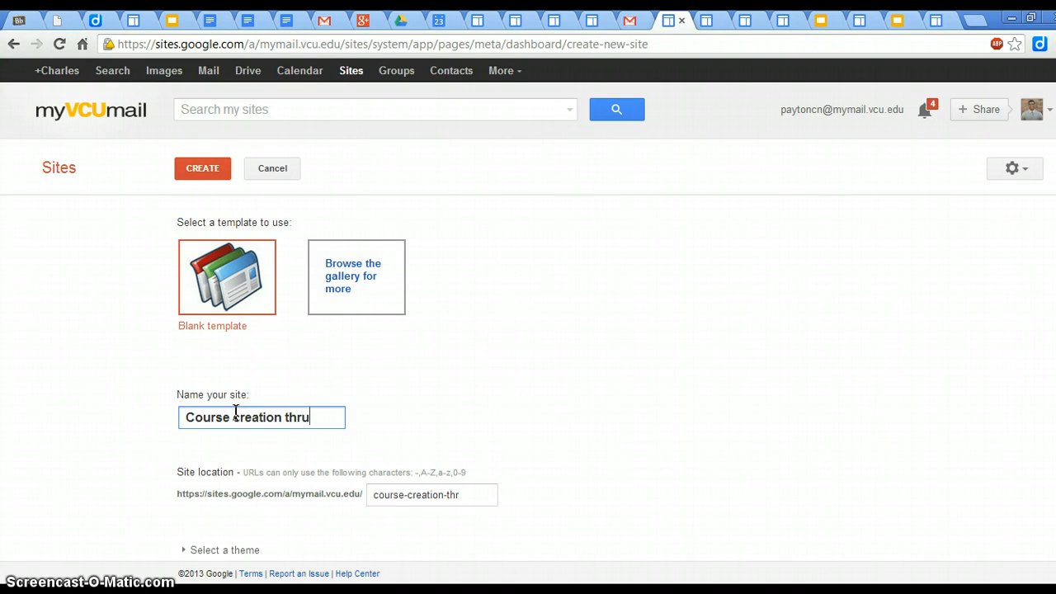
pyautogui.write('rough googl')
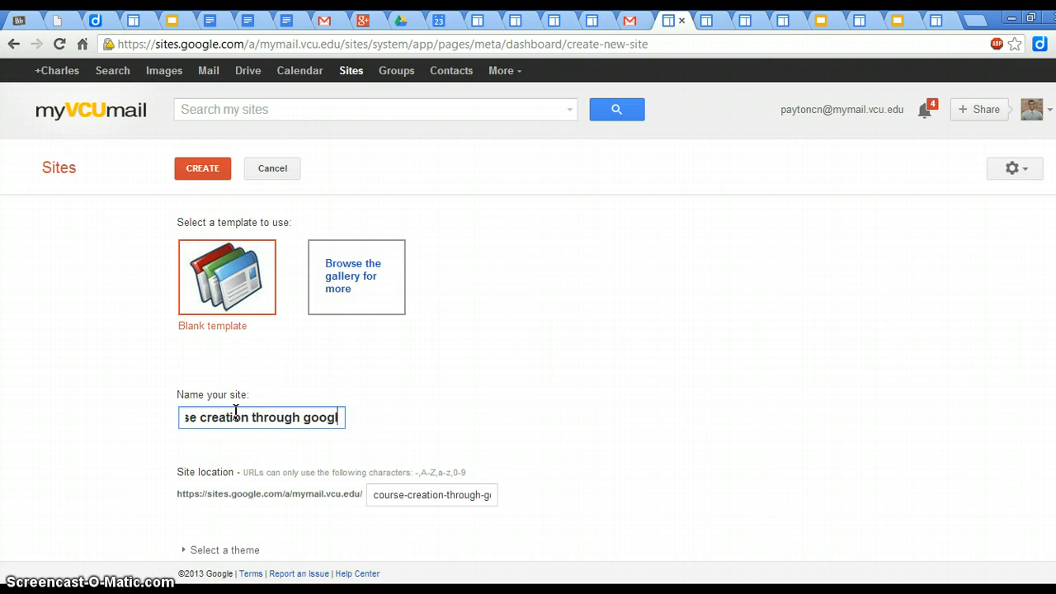
pyautogui.write('e sit')
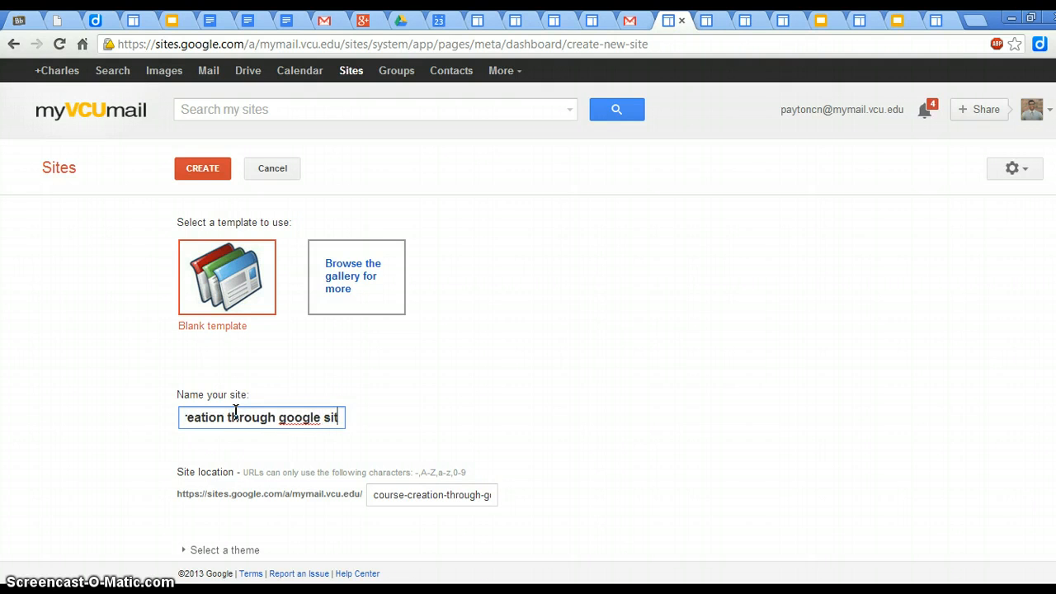
pyautogui.write('es')
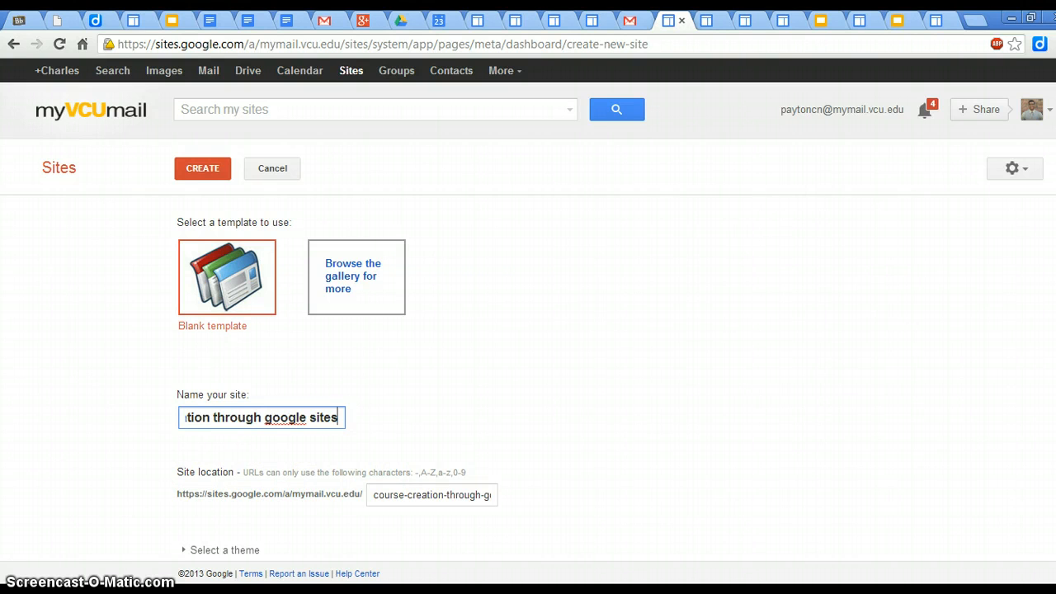
# Step: Choose the Ski theme for the new site
pyautogui.scroll(-1, 338, 380)
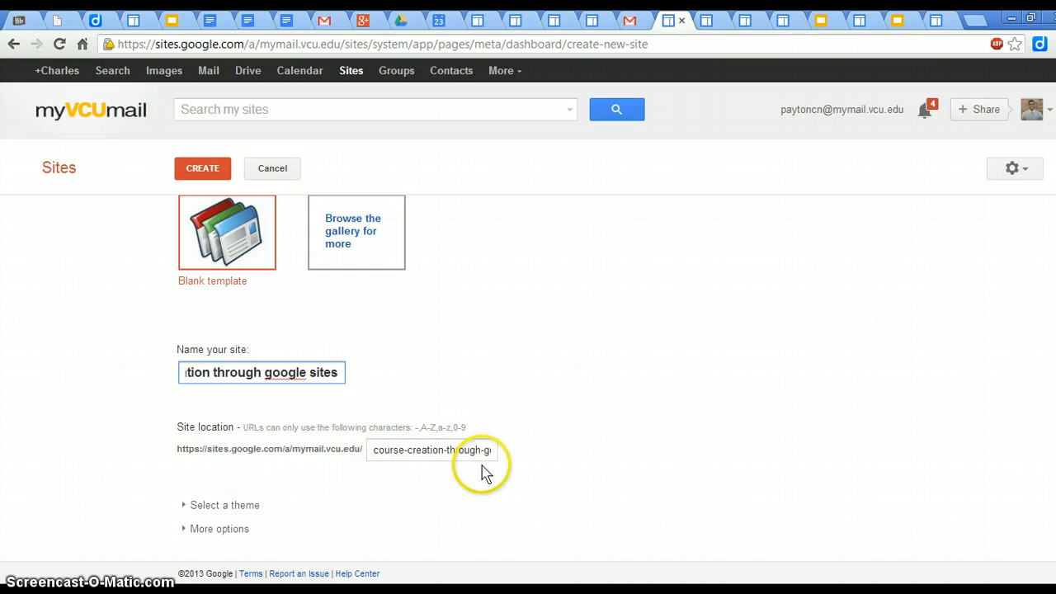
pyautogui.click(247, 505)
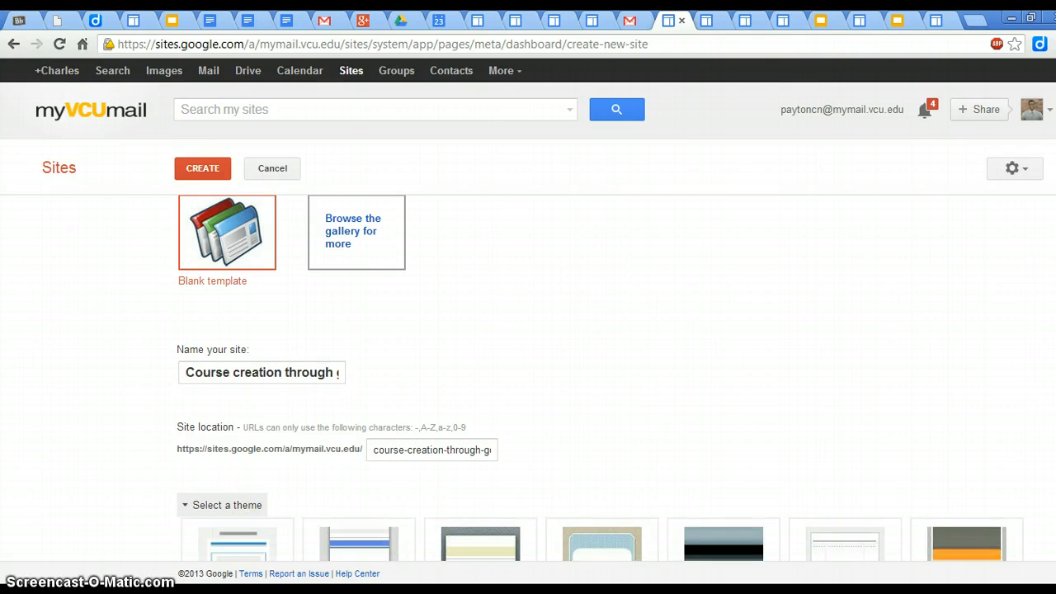
pyautogui.scroll(-3, 599, 377)
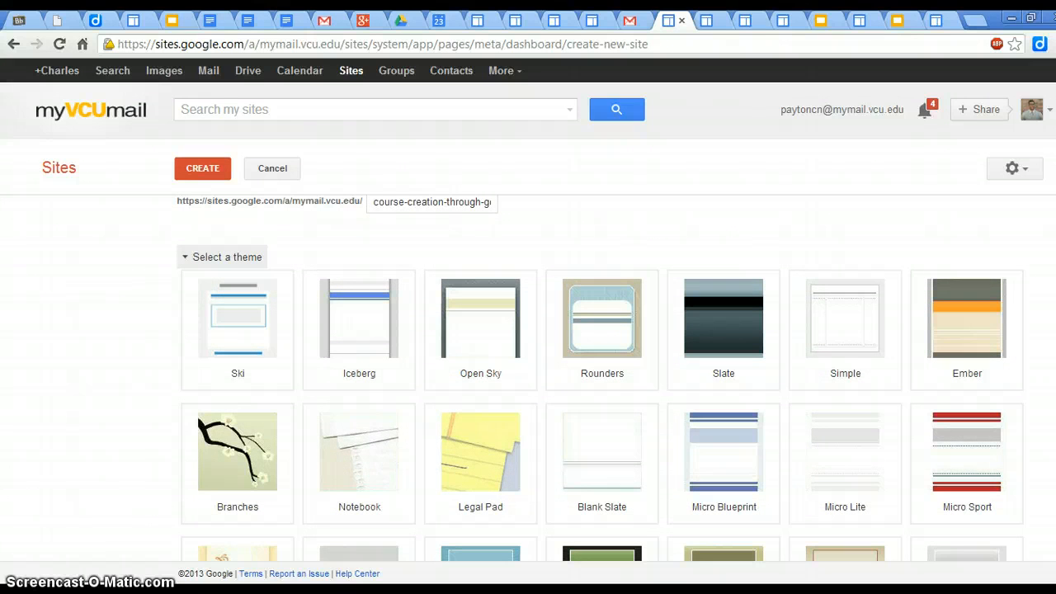
pyautogui.scroll(-1, 600, 378)
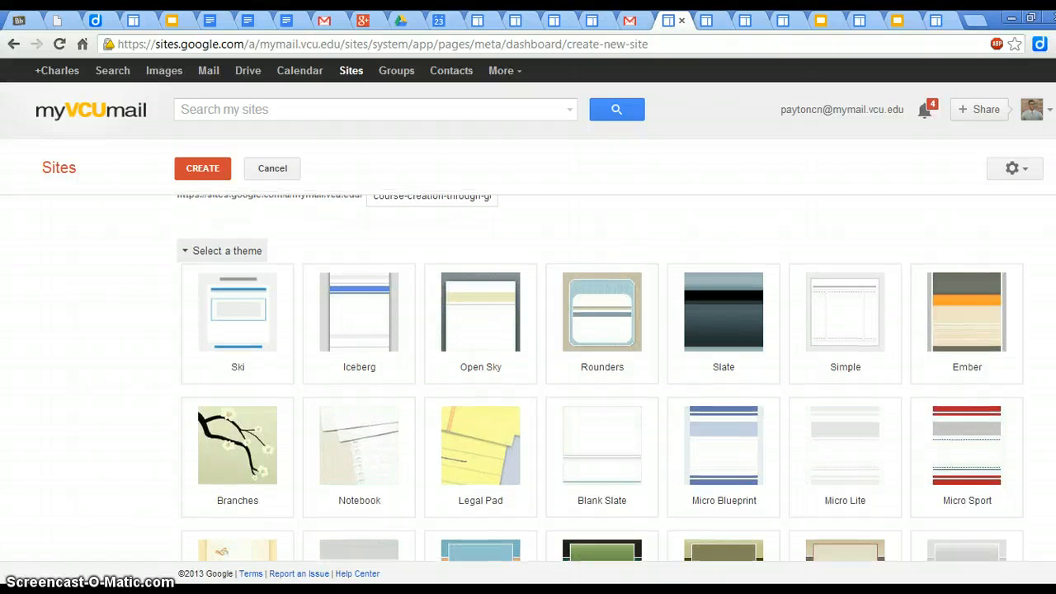
pyautogui.click(238, 353)
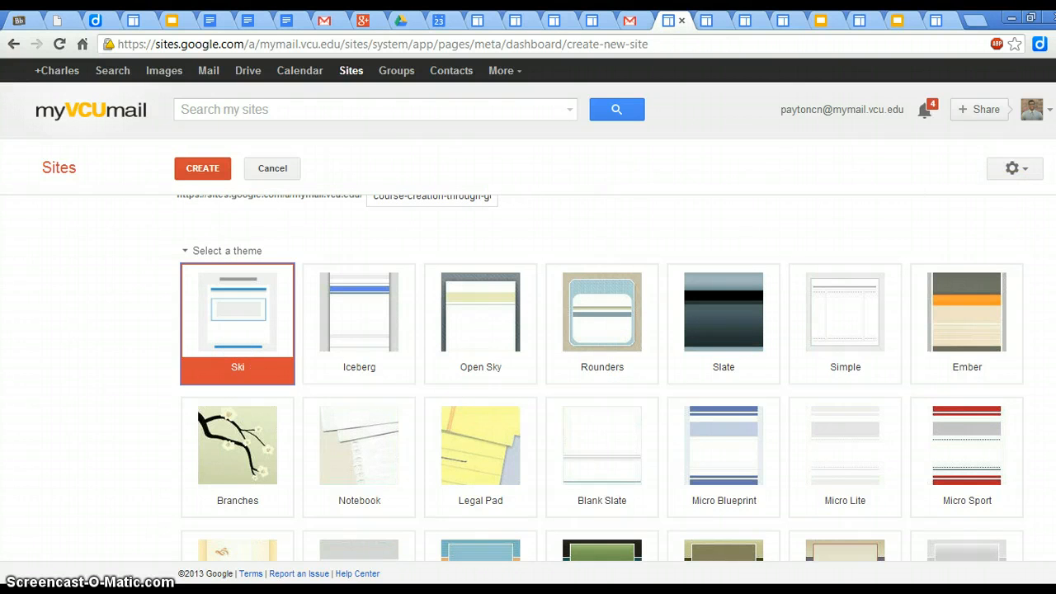
# Step: Expand the additional site options below the themes, leave them blank, and create the site
pyautogui.scroll(-6, 603, 378)
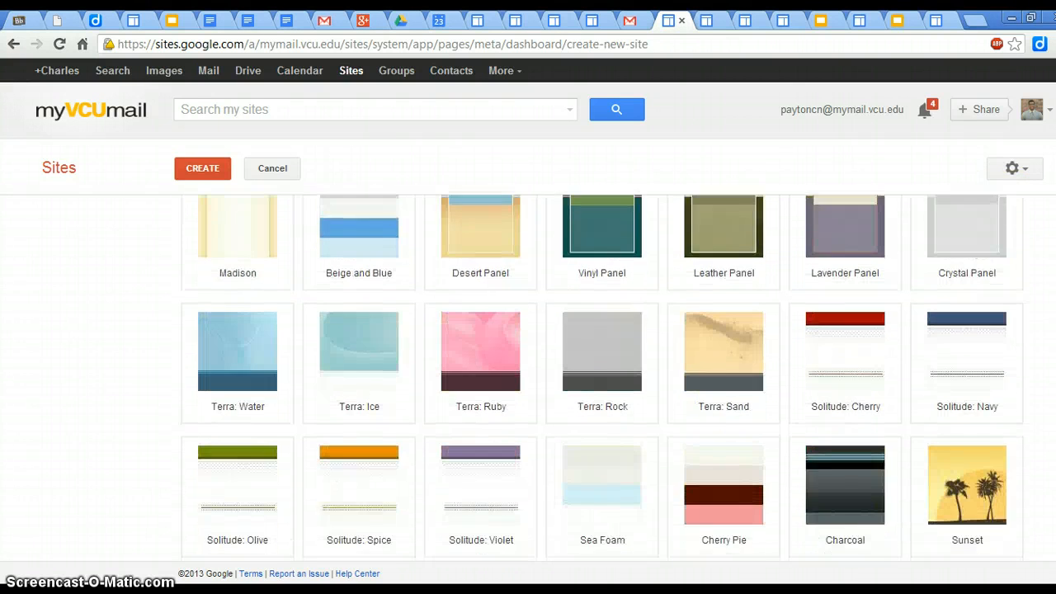
pyautogui.scroll(-4, 602, 378)
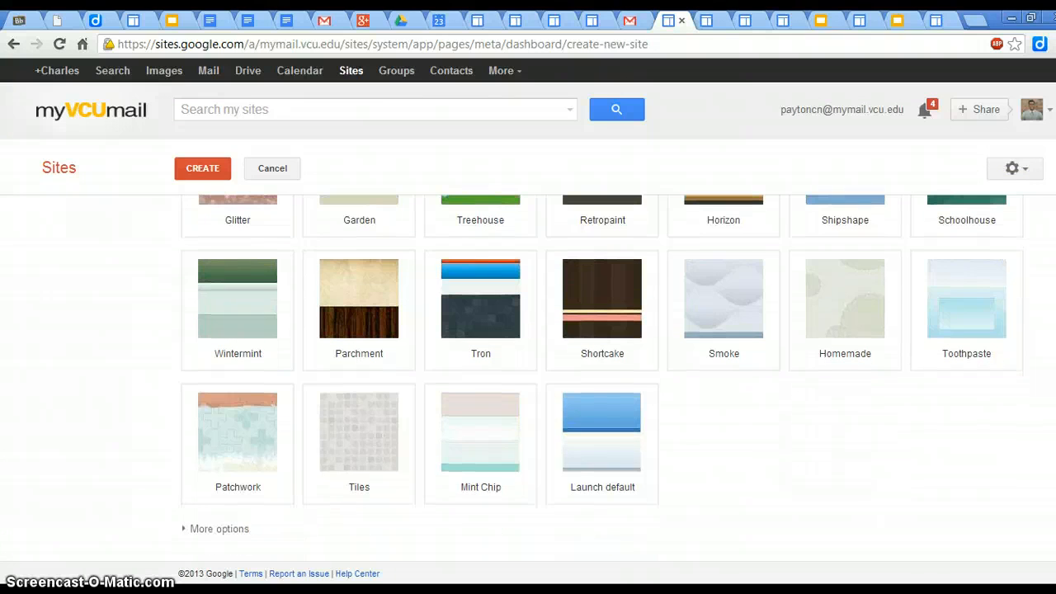
pyautogui.click(210, 529)
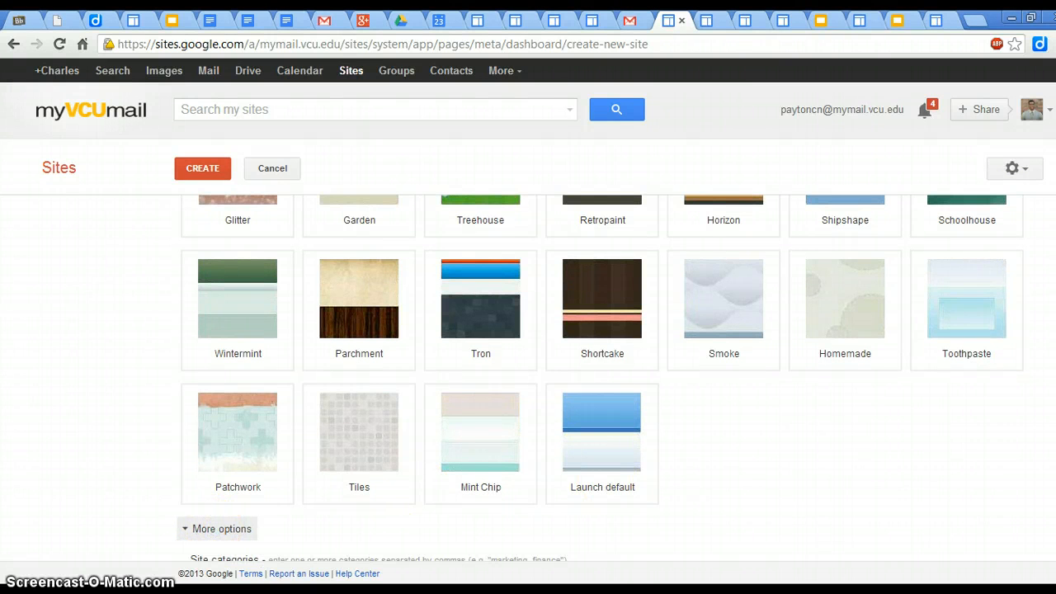
pyautogui.scroll(-1, 600, 377)
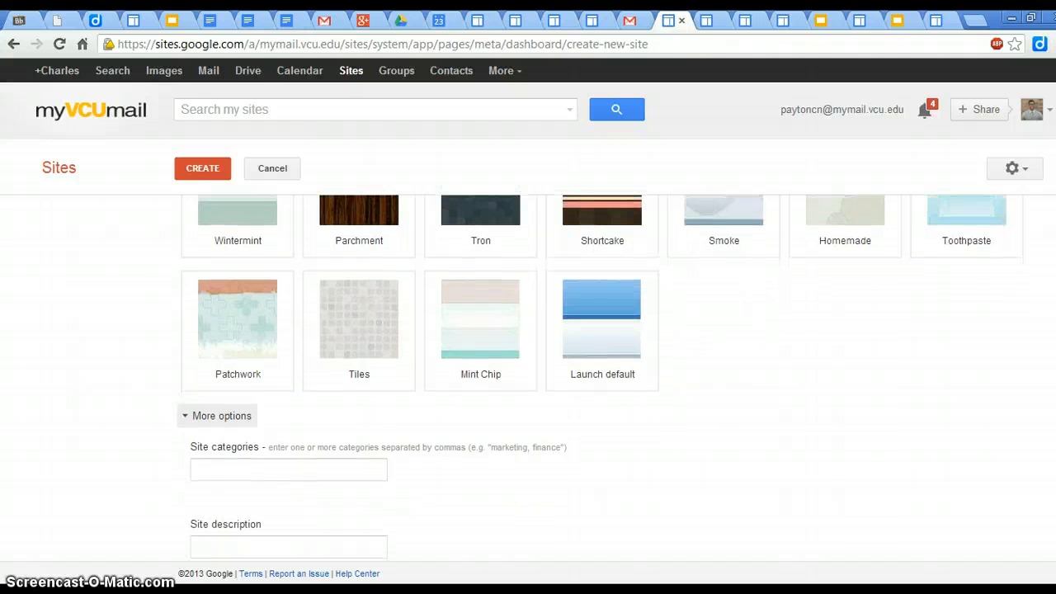
pyautogui.scroll(6, 601, 377)
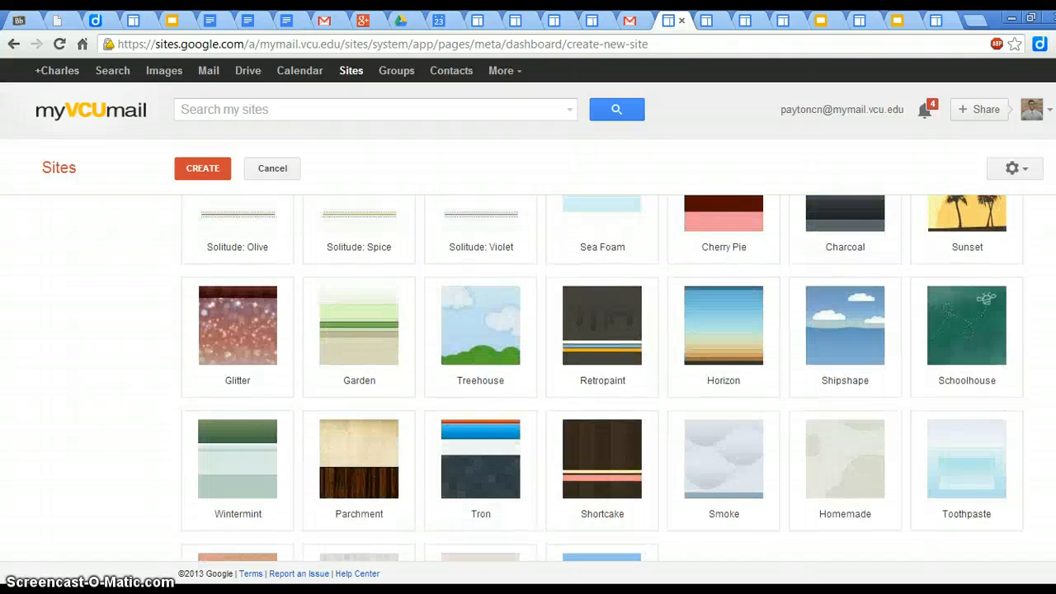
pyautogui.scroll(6, 601, 377)
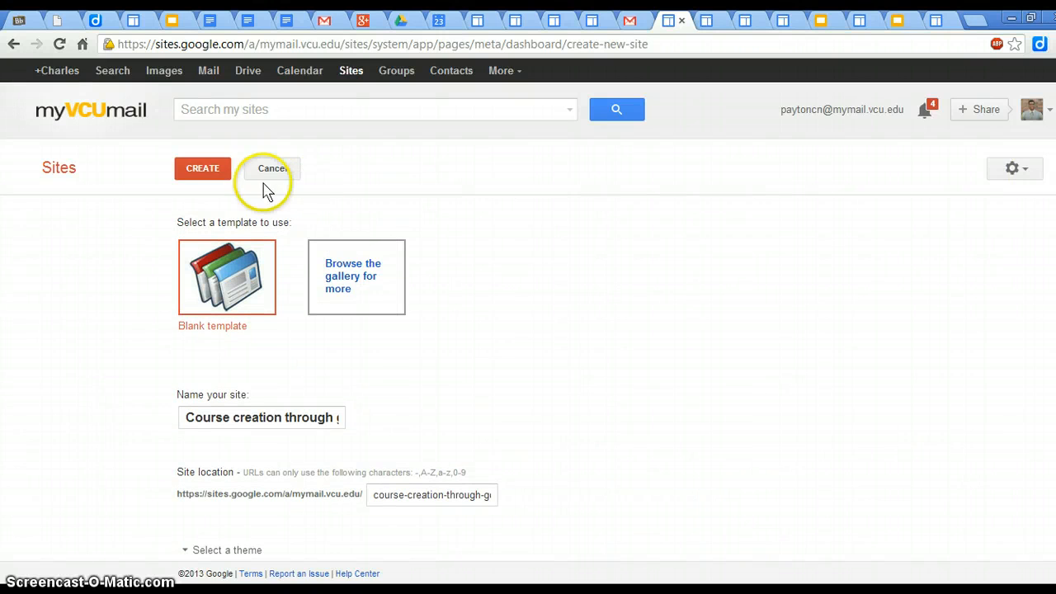
pyautogui.click(216, 172)
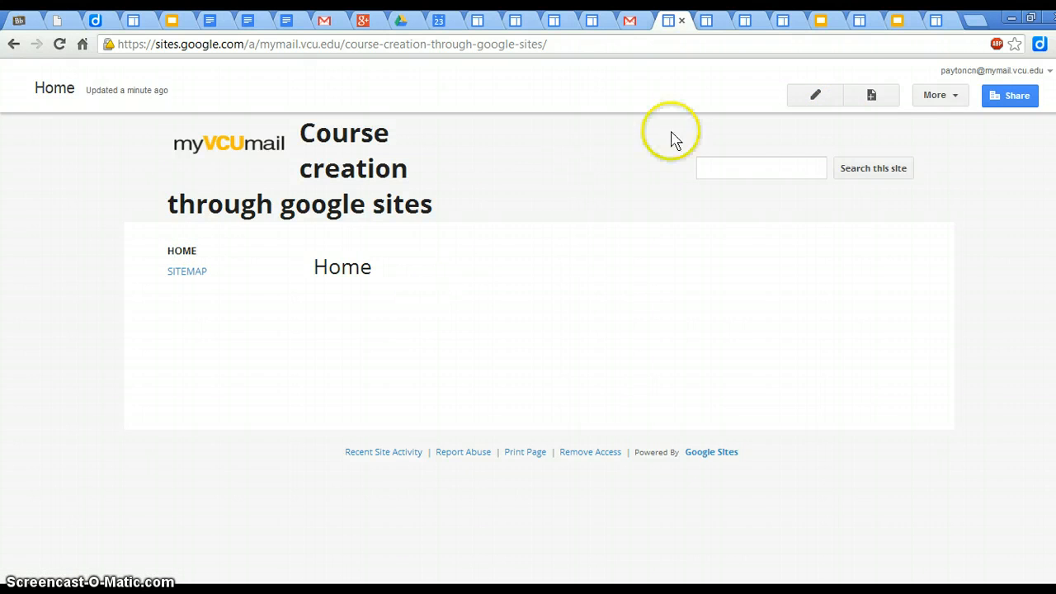
# Step: Create a top-level page named "Class Supplies" with the Web Page template
pyautogui.click(870, 98)
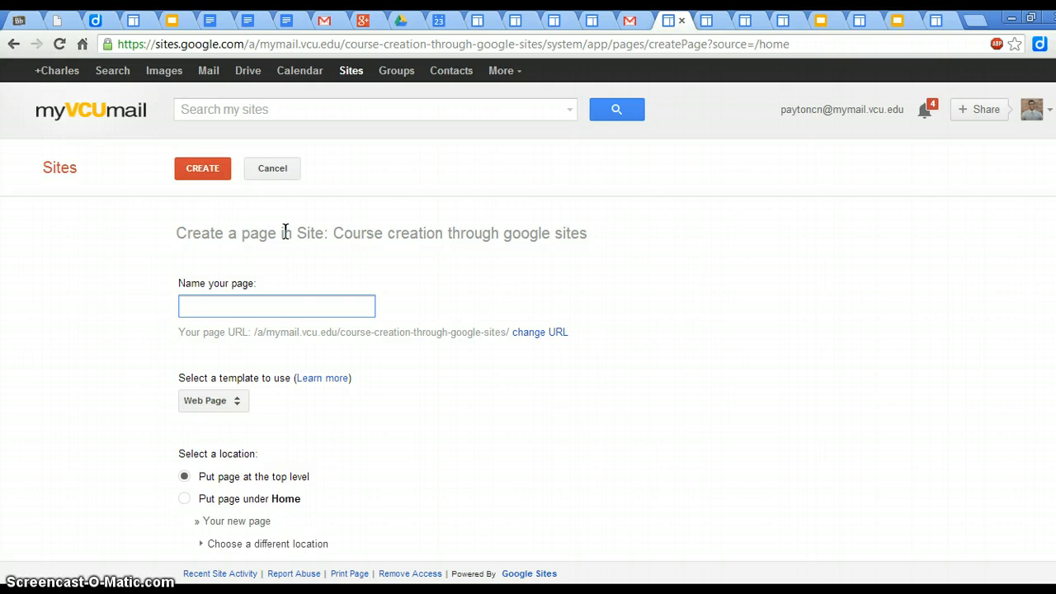
pyautogui.write('Cl')
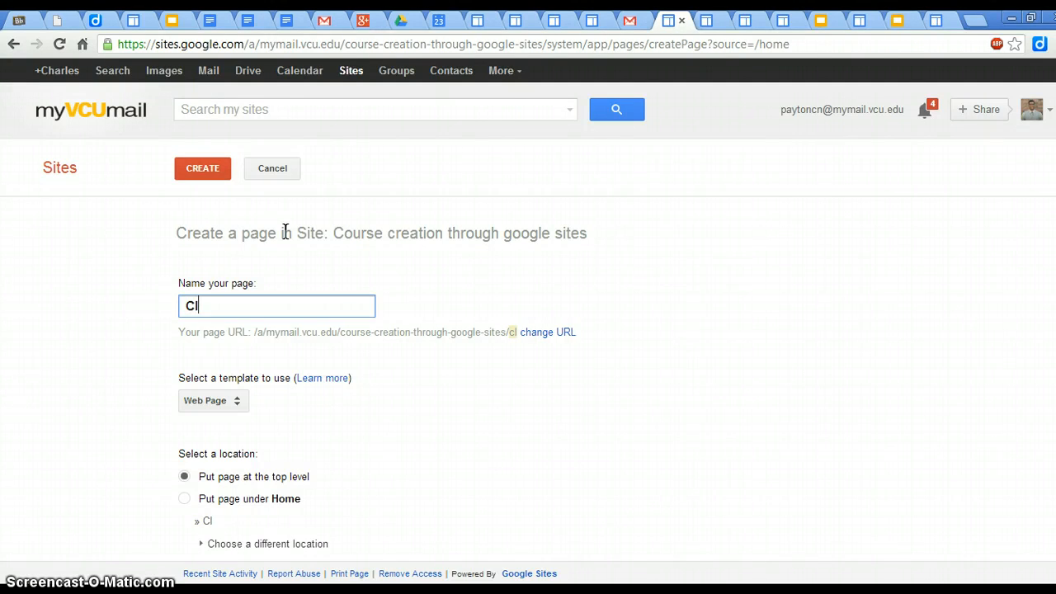
pyautogui.write('ass S')
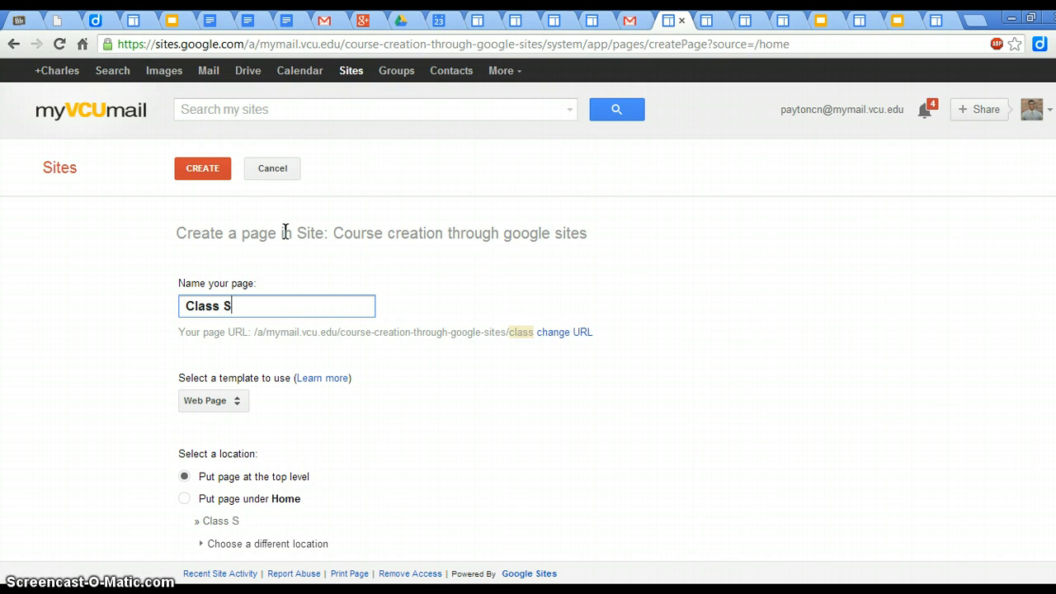
pyautogui.write('upplies')
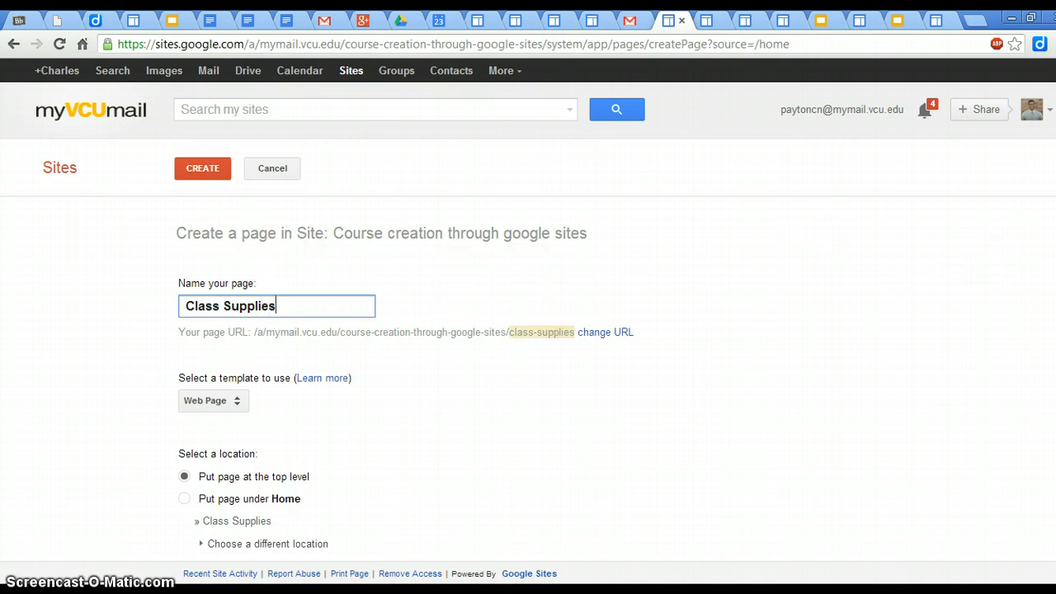
pyautogui.scroll(-1, 405, 371)
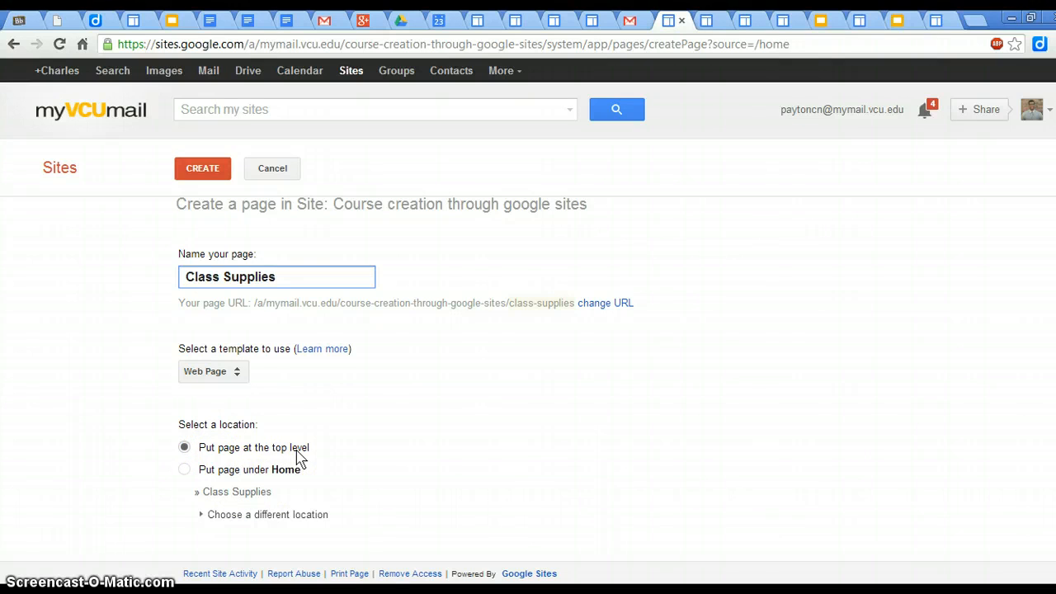
pyautogui.click(208, 171)
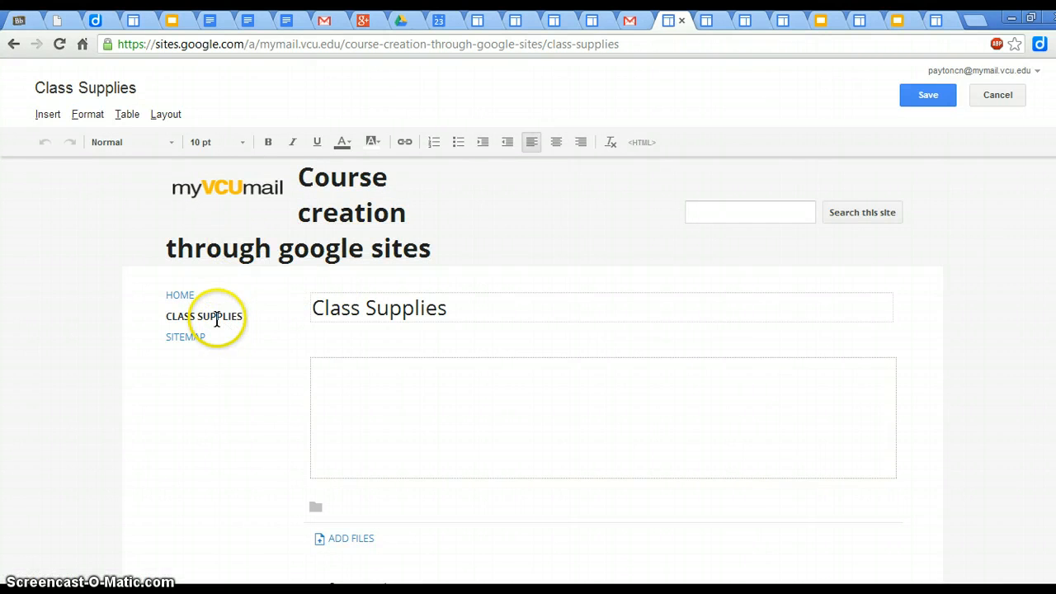
# Step: Write the supply list in the page body on separate lines: "5 pencils", "5 pens", "3 inch binder" and "Ruler"
pyautogui.click(380, 375)
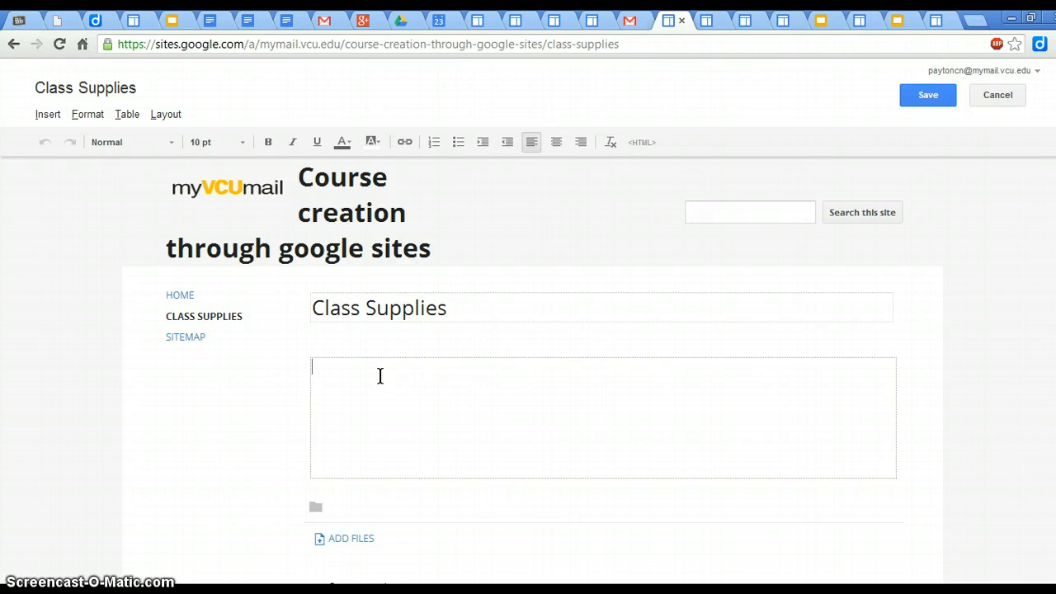
pyautogui.write('5 pens')
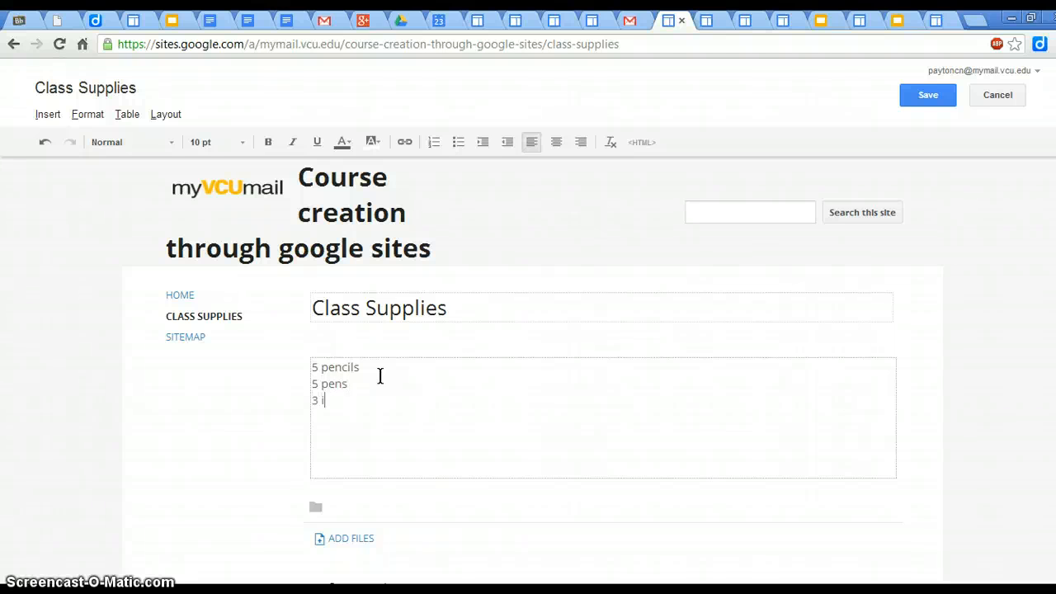
pyautogui.write('nch bind')
pyautogui.write('er')
pyautogui.scroll(-3, 528, 330)
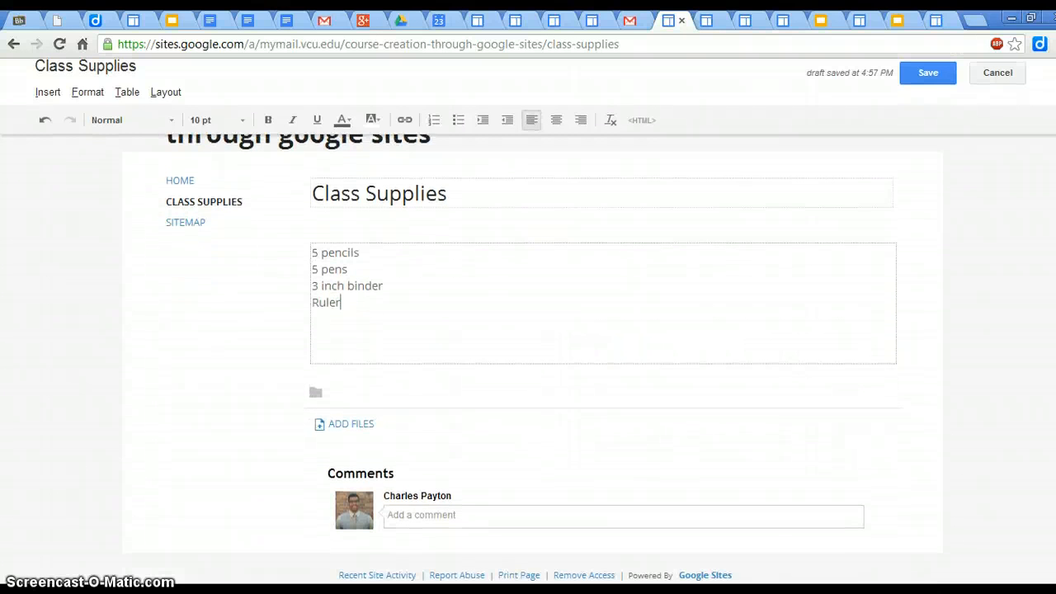
pyautogui.scroll(3, 532, 358)
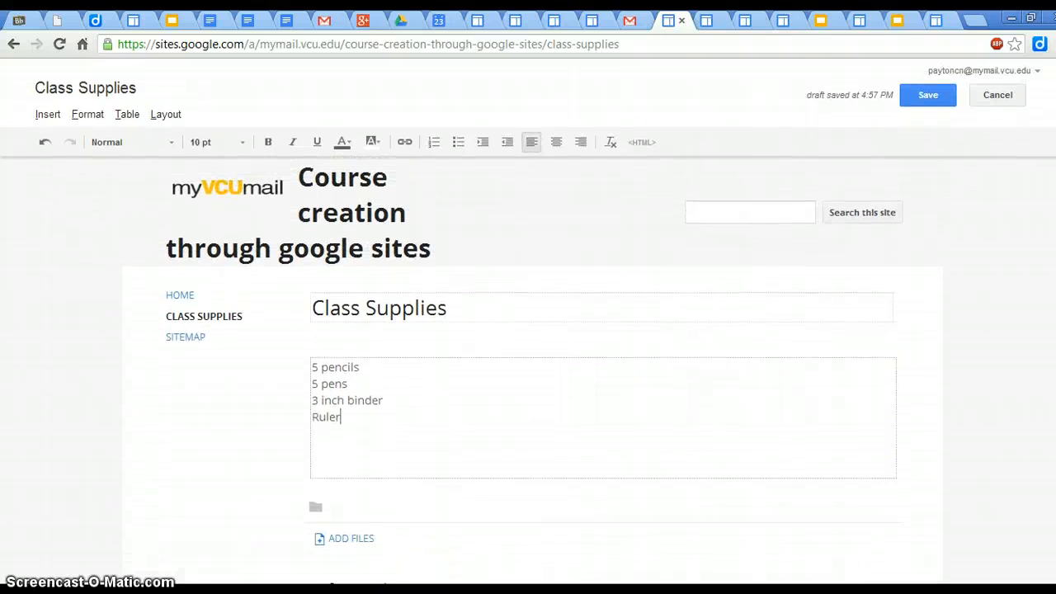
# Step: Save the Class Supplies page with its supply list
pyautogui.scroll(-2, 532, 358)
pyautogui.scroll(2, 532, 358)
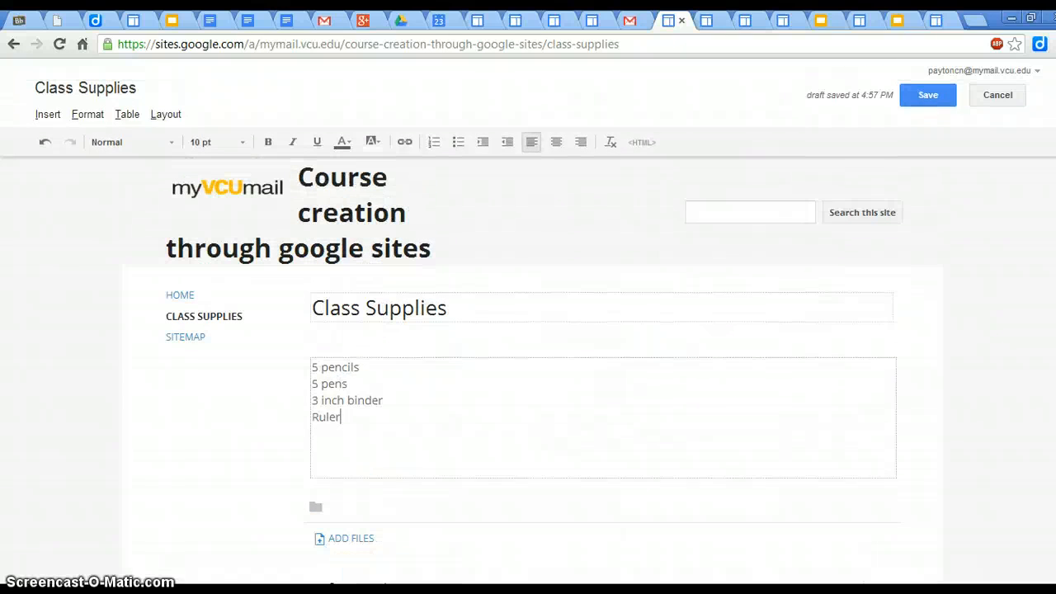
pyautogui.click(930, 101)
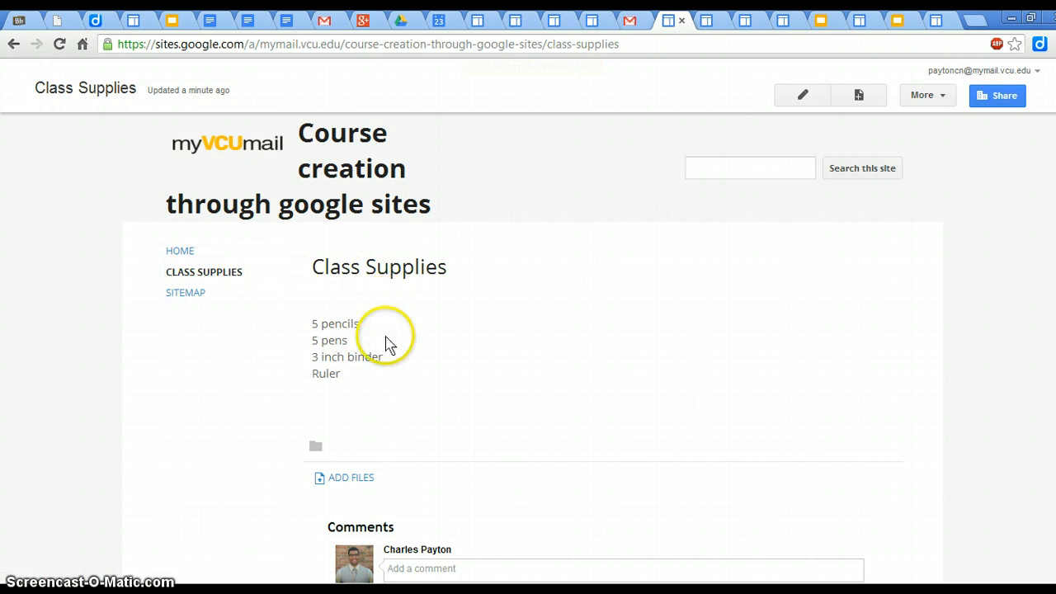
# Step: Create a top-level page named "Class Text" with the Web Page template
pyautogui.click(861, 97)
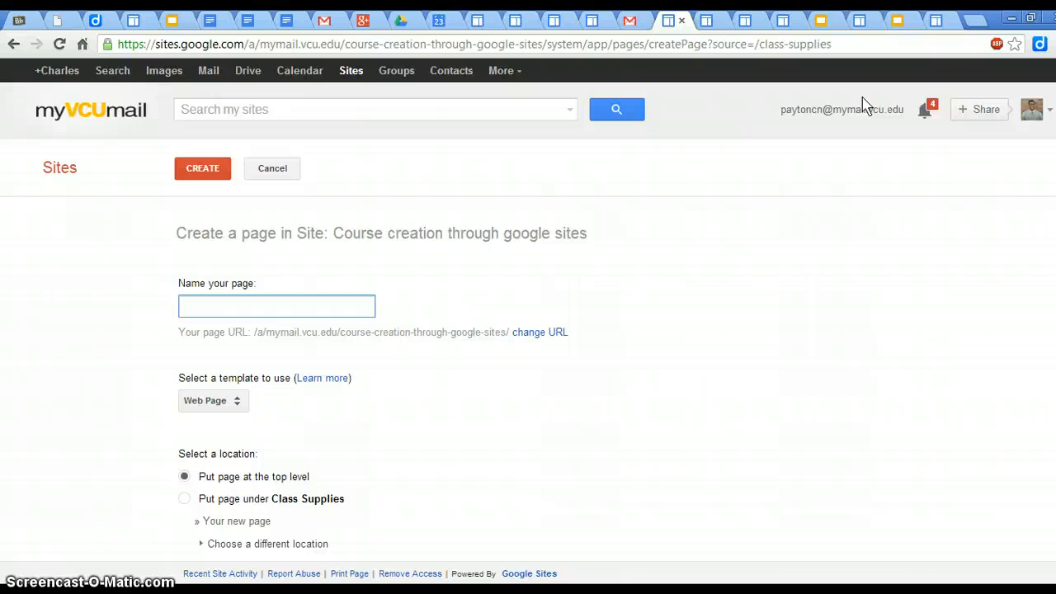
pyautogui.write('Cla')
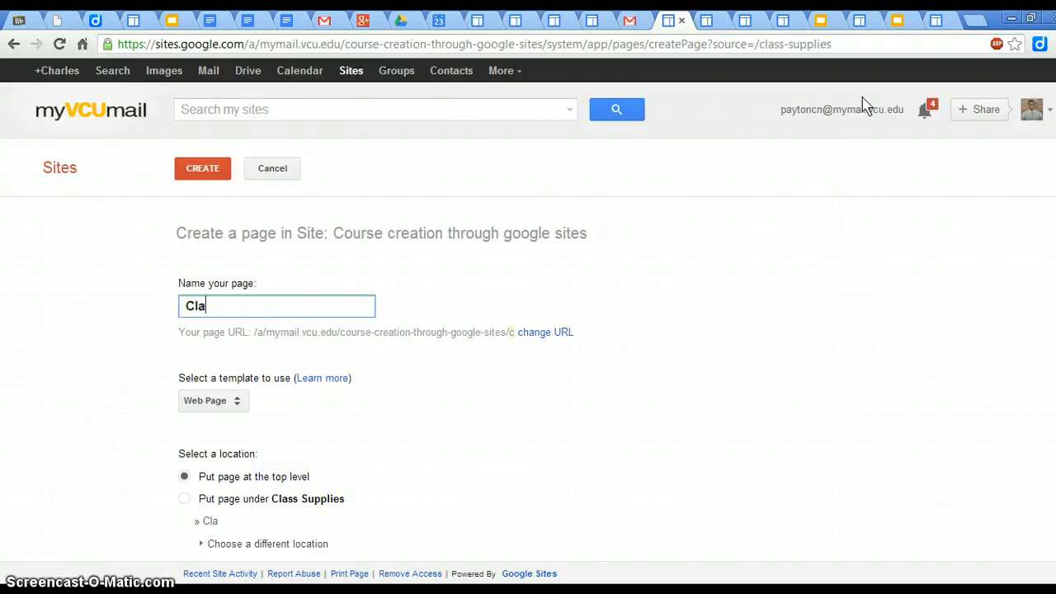
pyautogui.write('ss ')
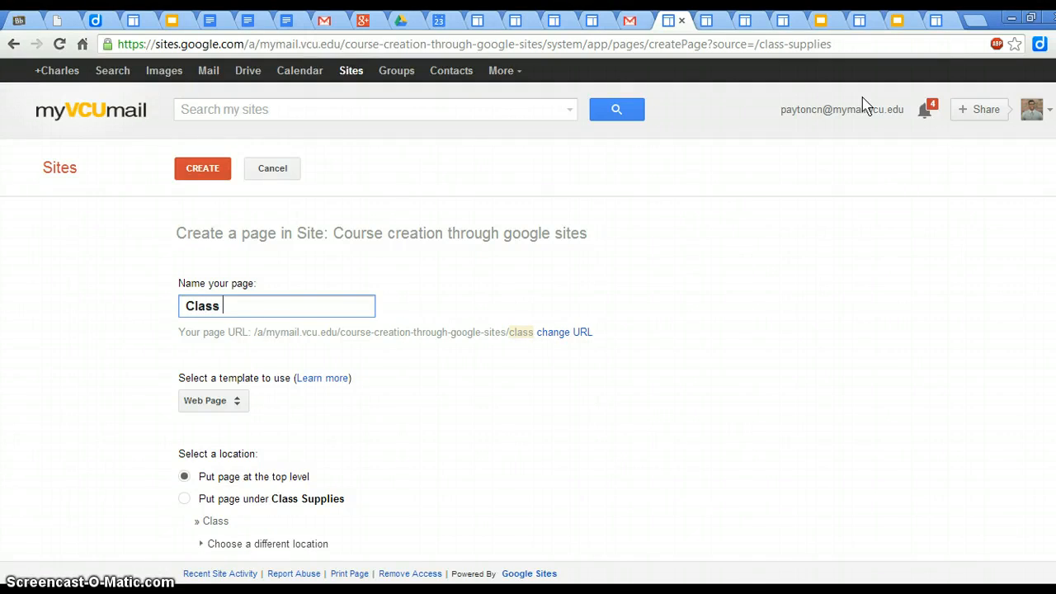
pyautogui.write('Text')
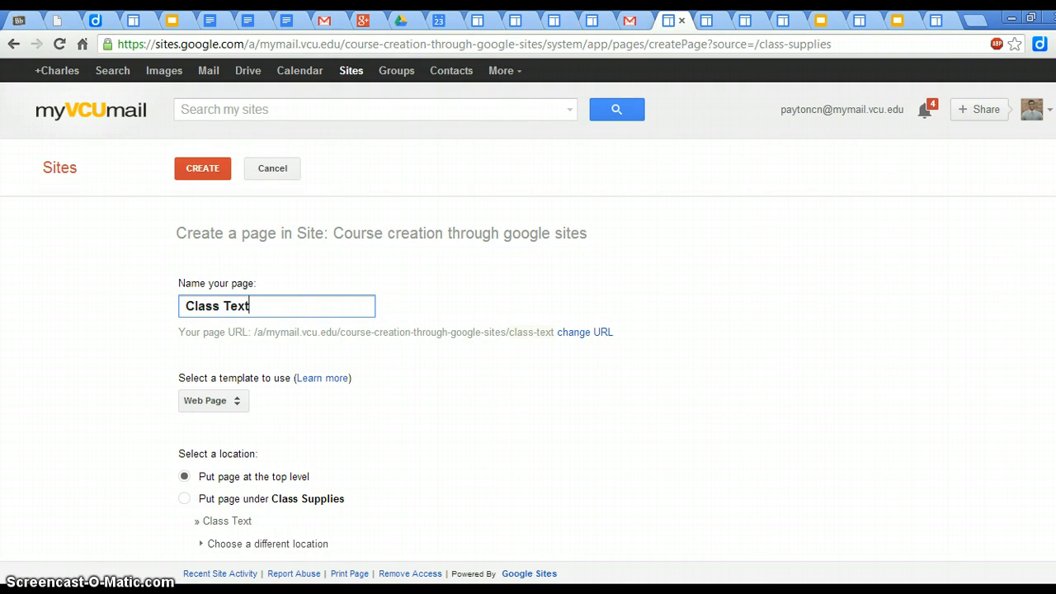
pyautogui.scroll(-1, 395, 372)
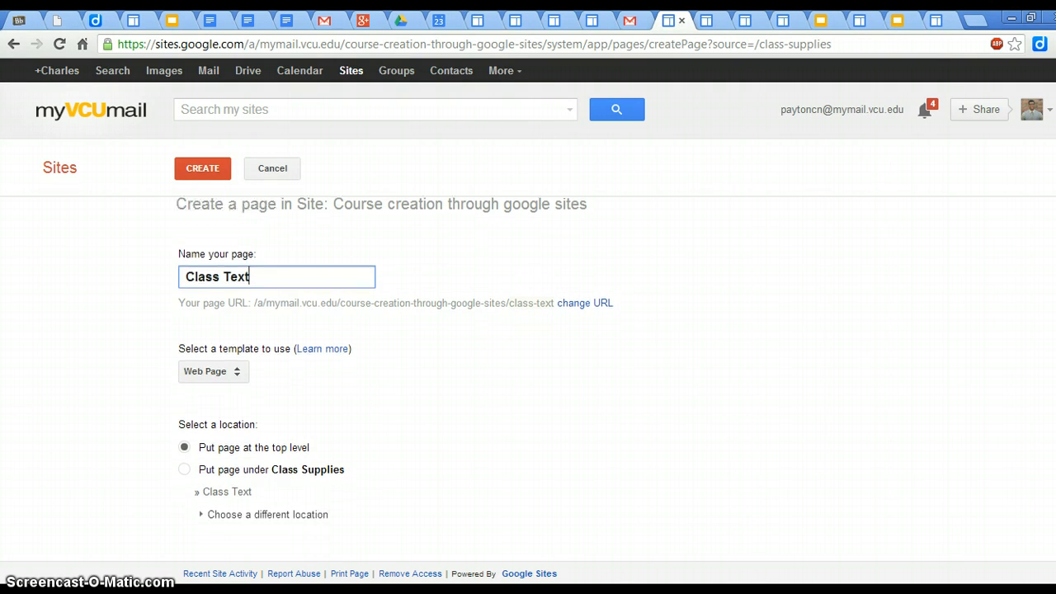
pyautogui.scroll(1, 395, 372)
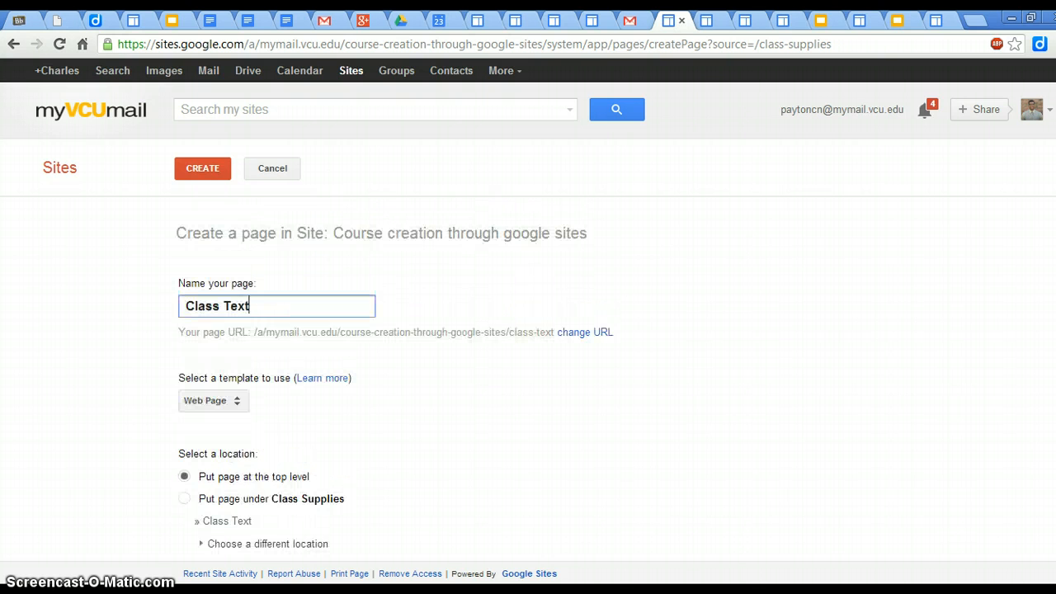
pyautogui.click(202, 171)
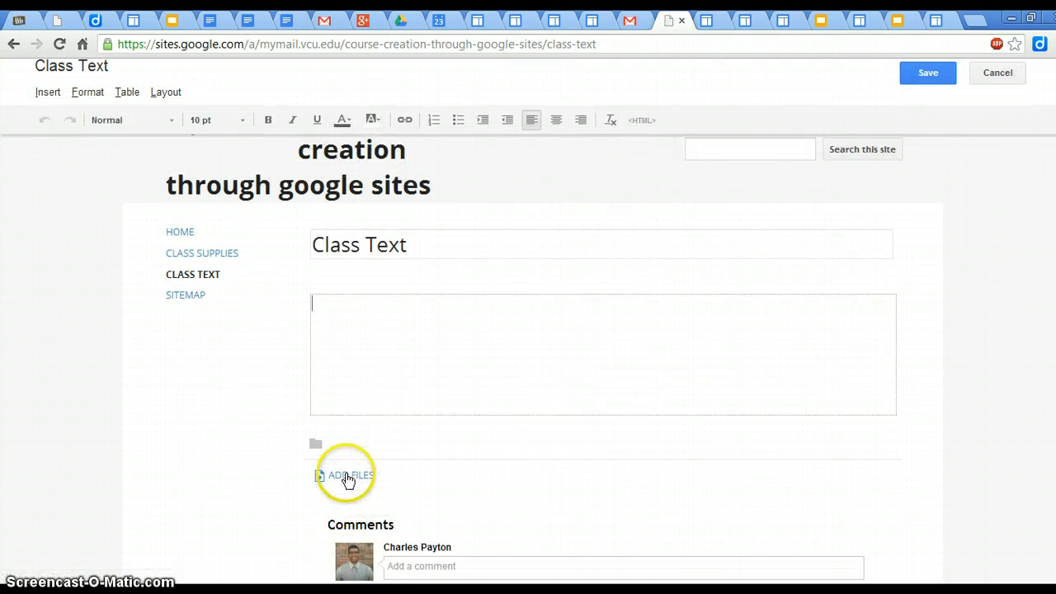
# Step: Attach WHCh17Textbook.pdf from the "project sample folder" on the Desktop to the Class Text page
pyautogui.click(348, 477)
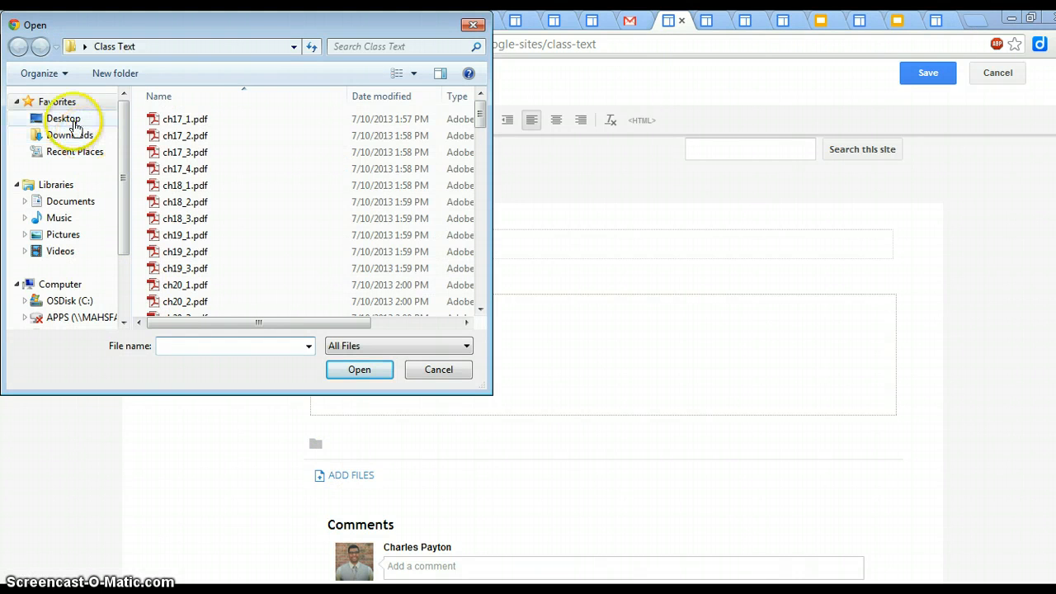
pyautogui.click(73, 121)
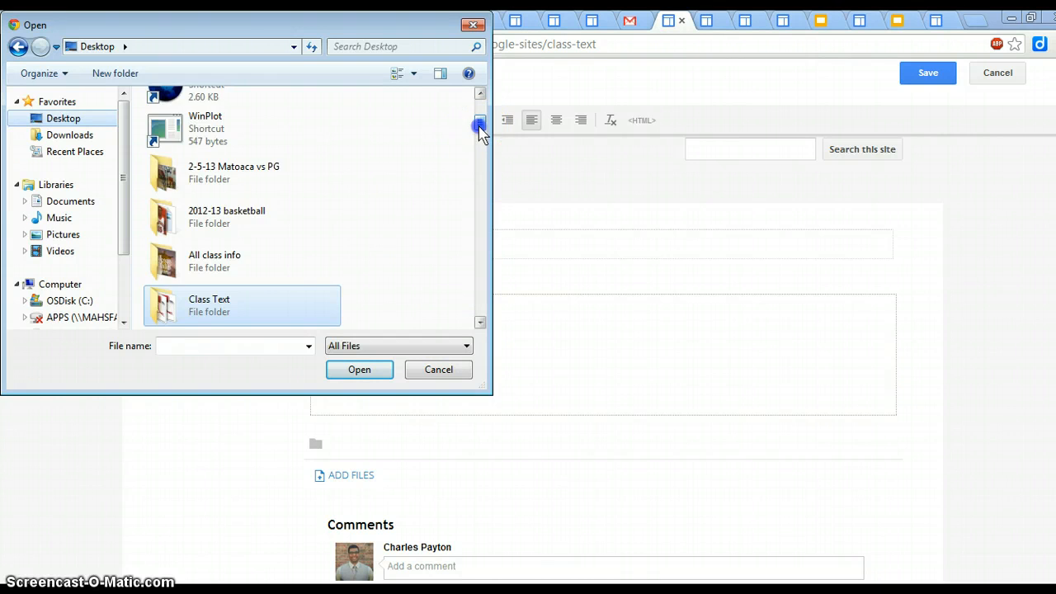
pyautogui.moveTo(479, 128); pyautogui.dragTo(476, 167)
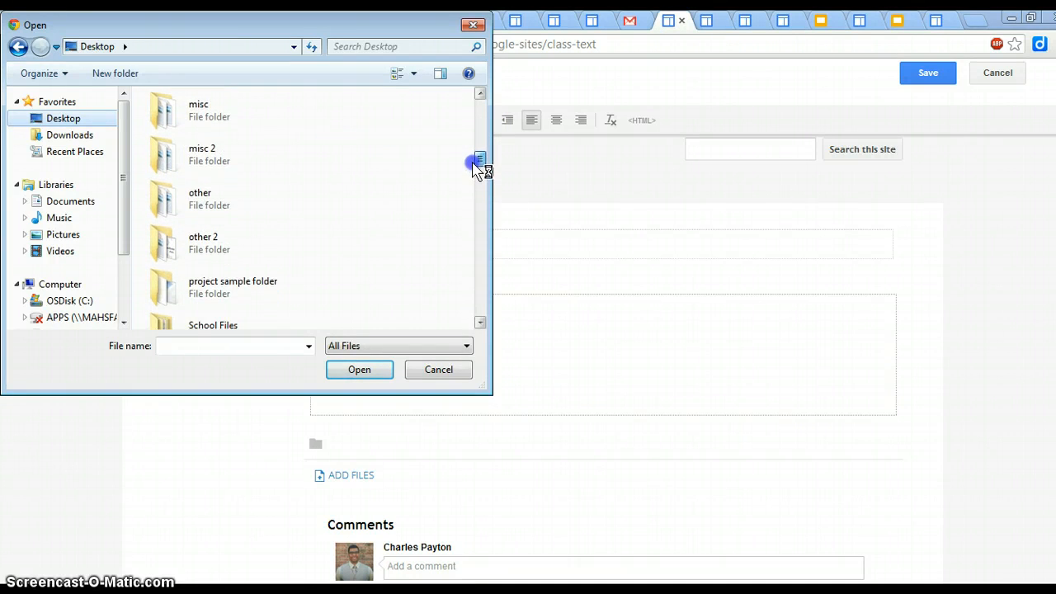
pyautogui.doubleClick(233, 289)
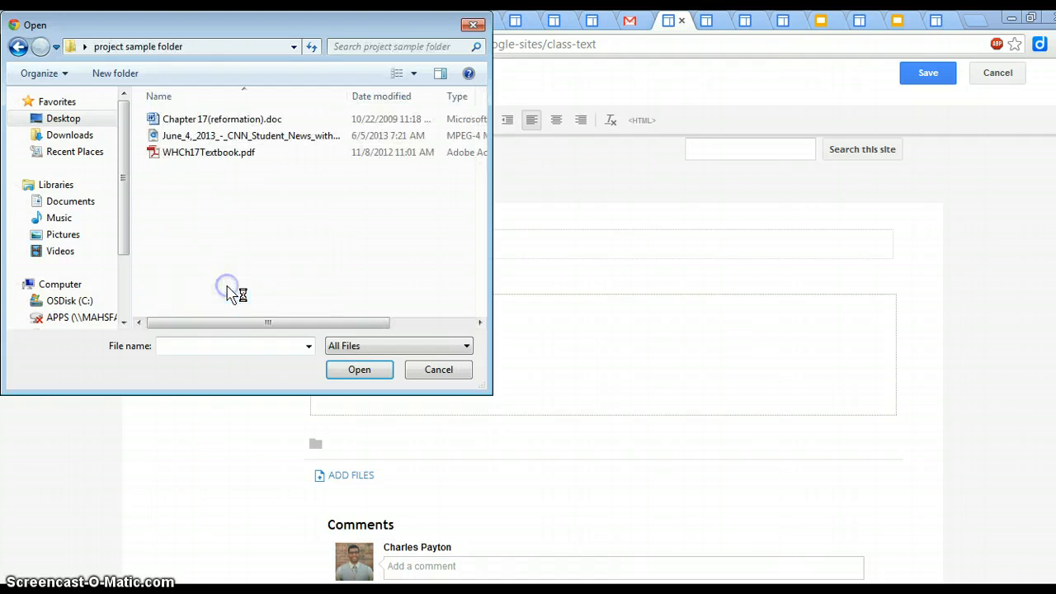
pyautogui.click(197, 152)
pyautogui.click(362, 370)
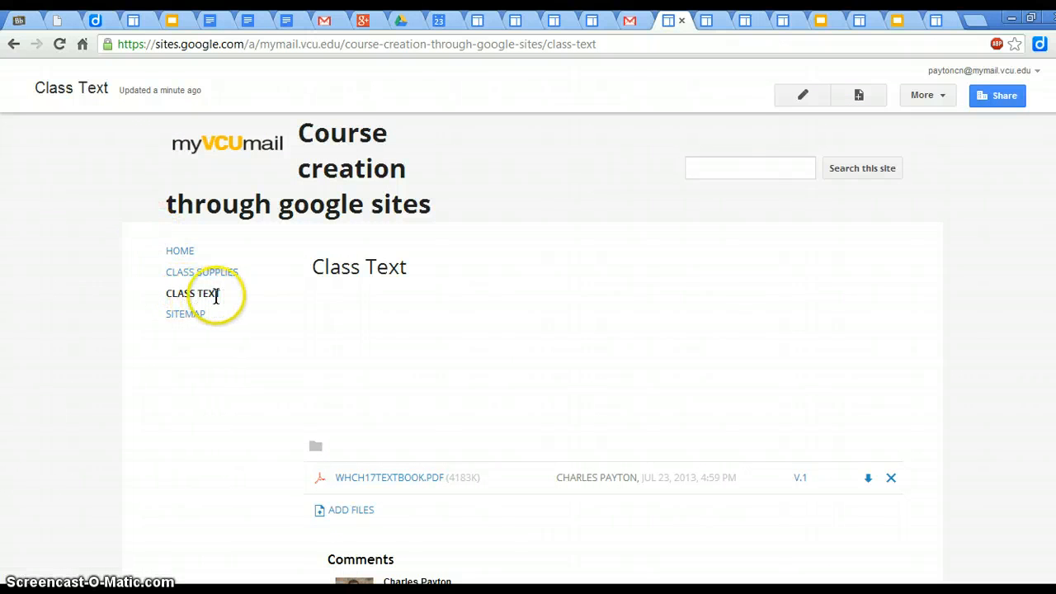
# Step: View the attached textbook PDF, close it, and reopen the "Course creation through google sites" site from the Sites list
pyautogui.click(365, 479)
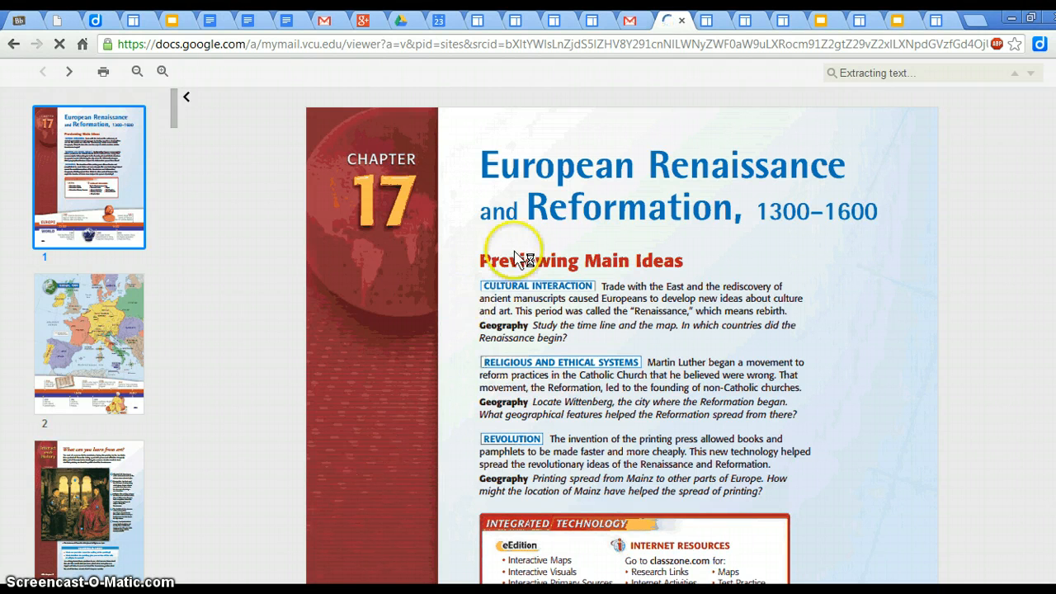
pyautogui.click(690, 24)
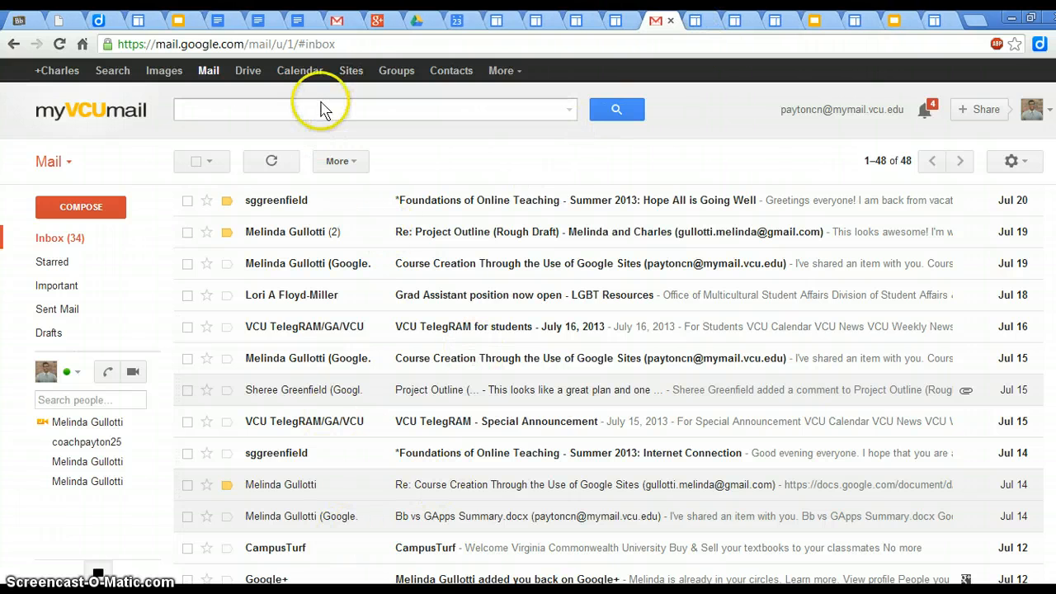
pyautogui.click(351, 71)
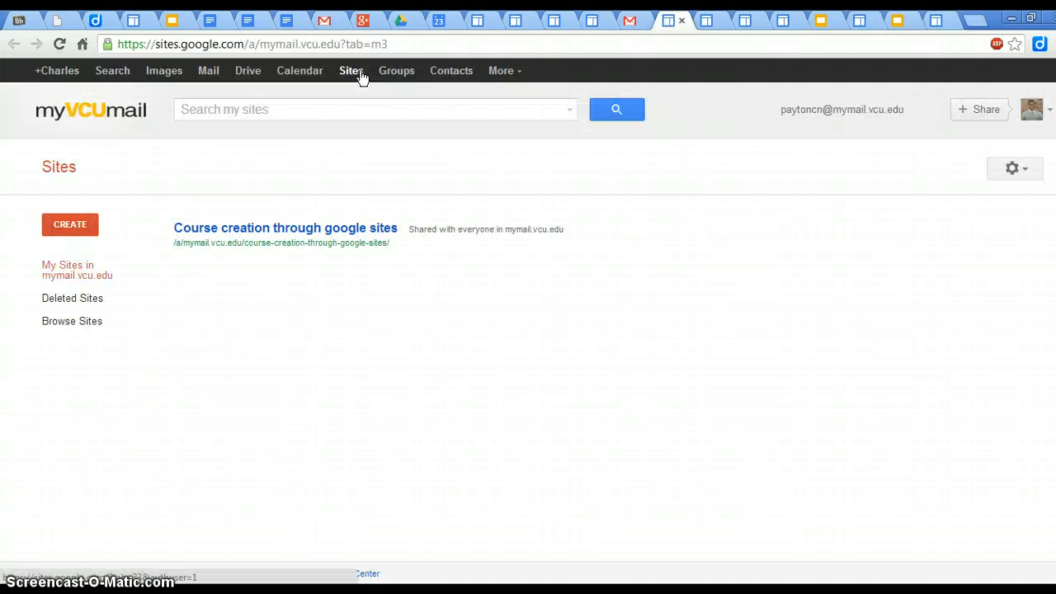
pyautogui.click(300, 228)
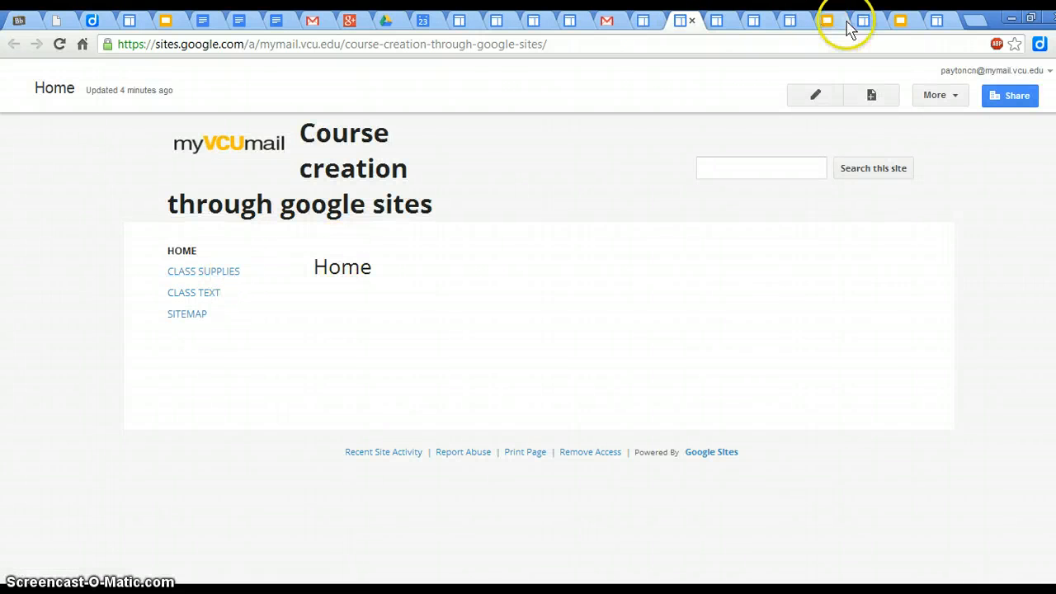
# Step: Create a top-level page named "CNN Student News" with the Web Page template
pyautogui.click(871, 96)
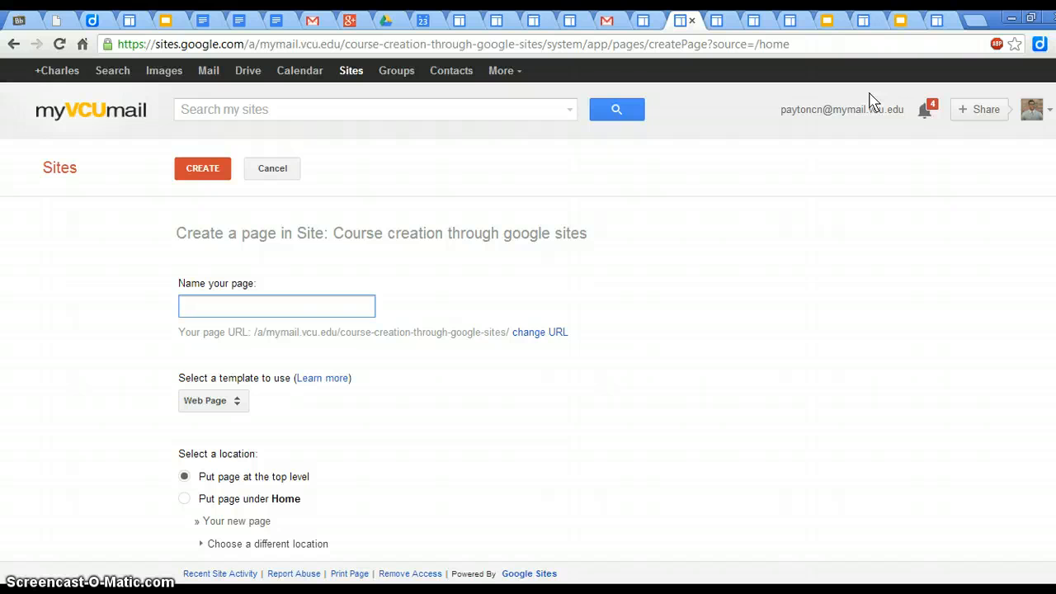
pyautogui.write('C')
pyautogui.press('BackSpace')
pyautogui.write('CNN Stud')
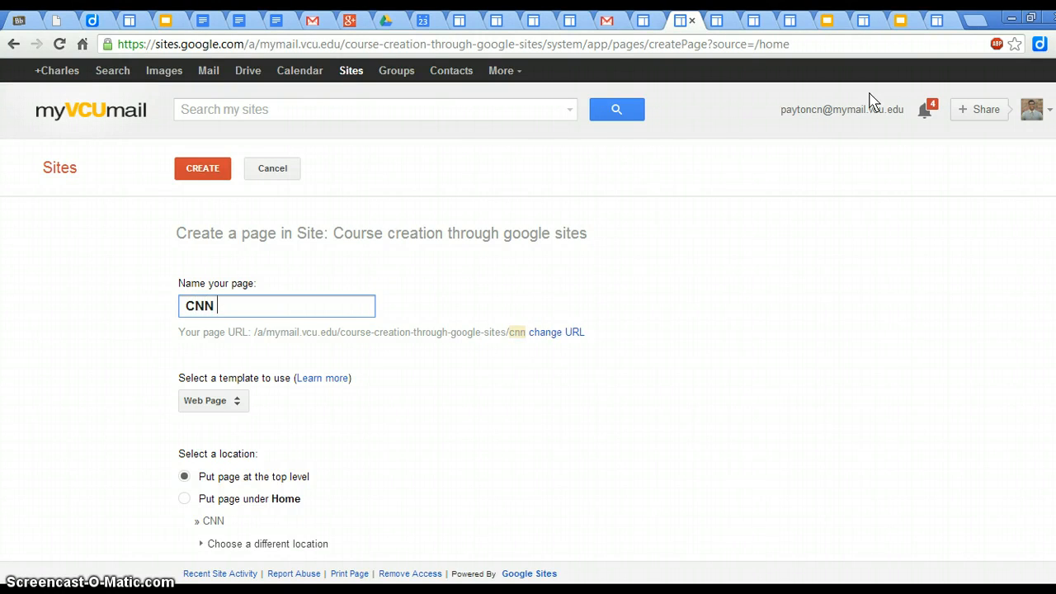
pyautogui.write('e')
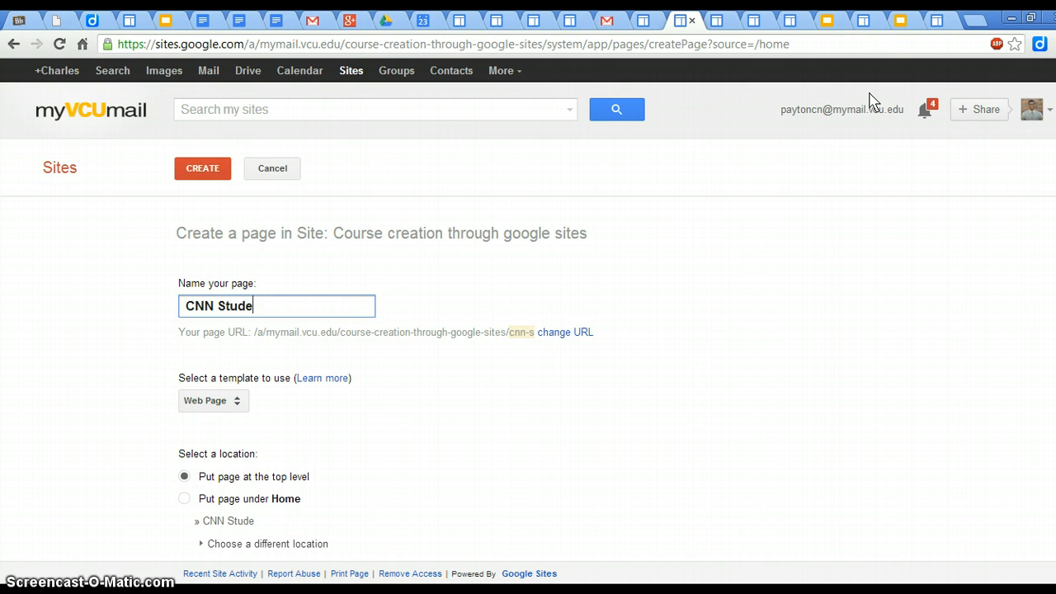
pyautogui.write('nt News')
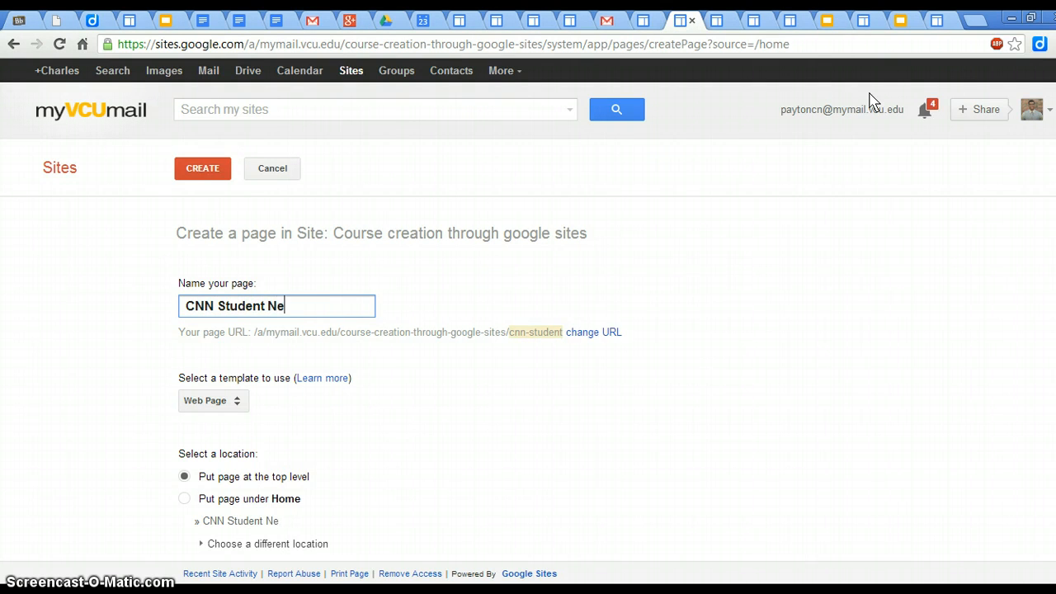
pyautogui.click(846, 183)
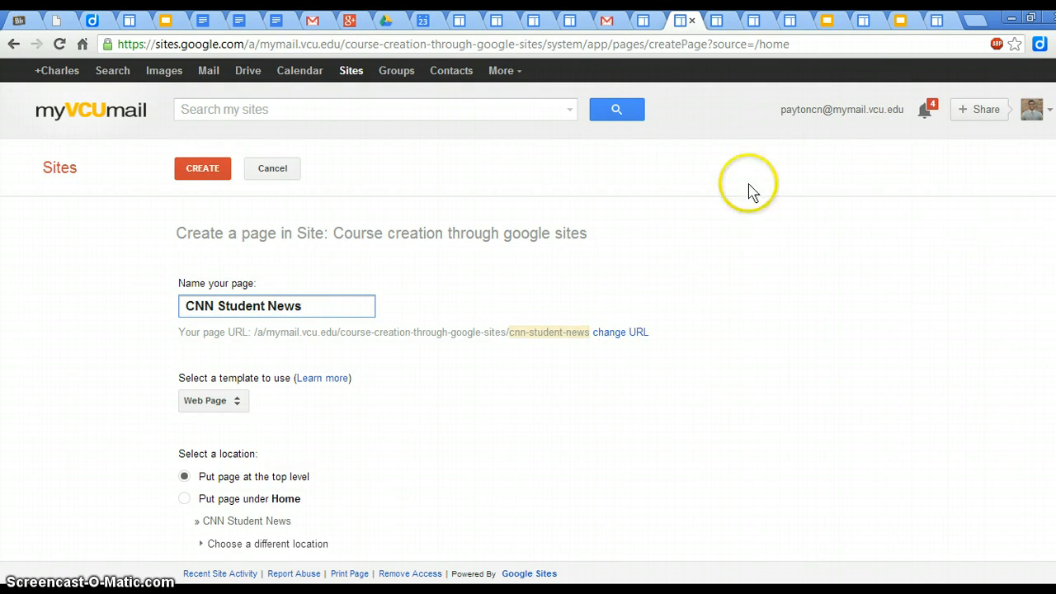
pyautogui.click(214, 179)
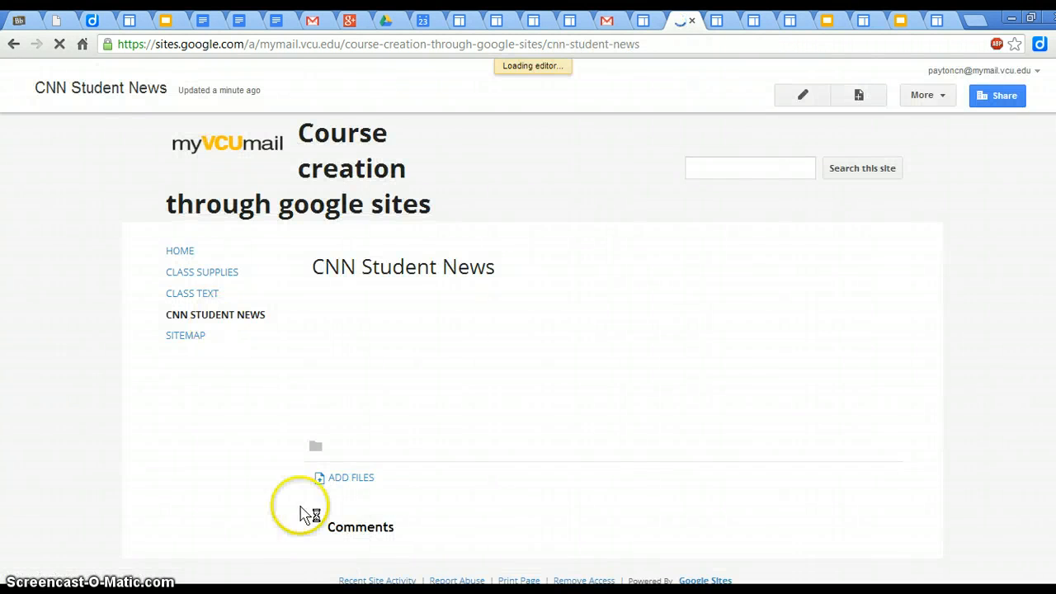
# Step: Try to attach the June 4, 2013 CNN Student News video from the project sample folder to the CNN Student News page
pyautogui.click(346, 485)
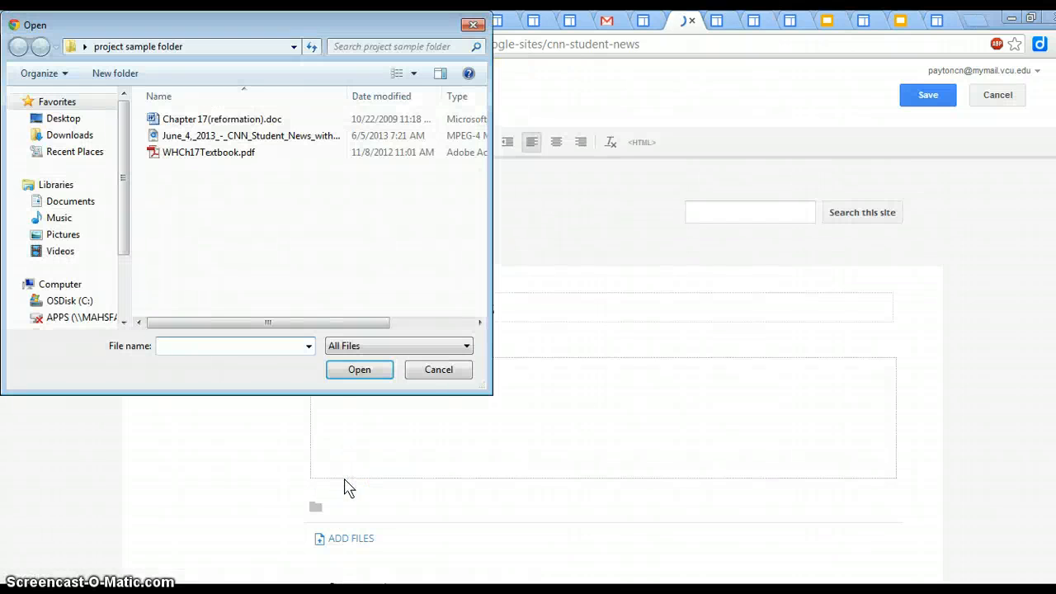
pyautogui.click(239, 137)
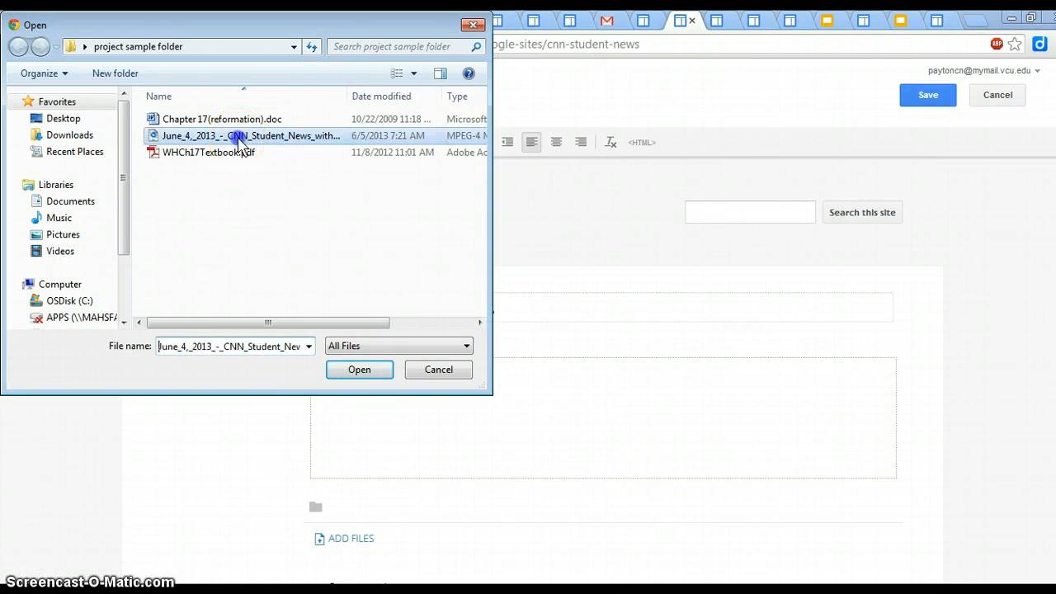
pyautogui.click(359, 370)
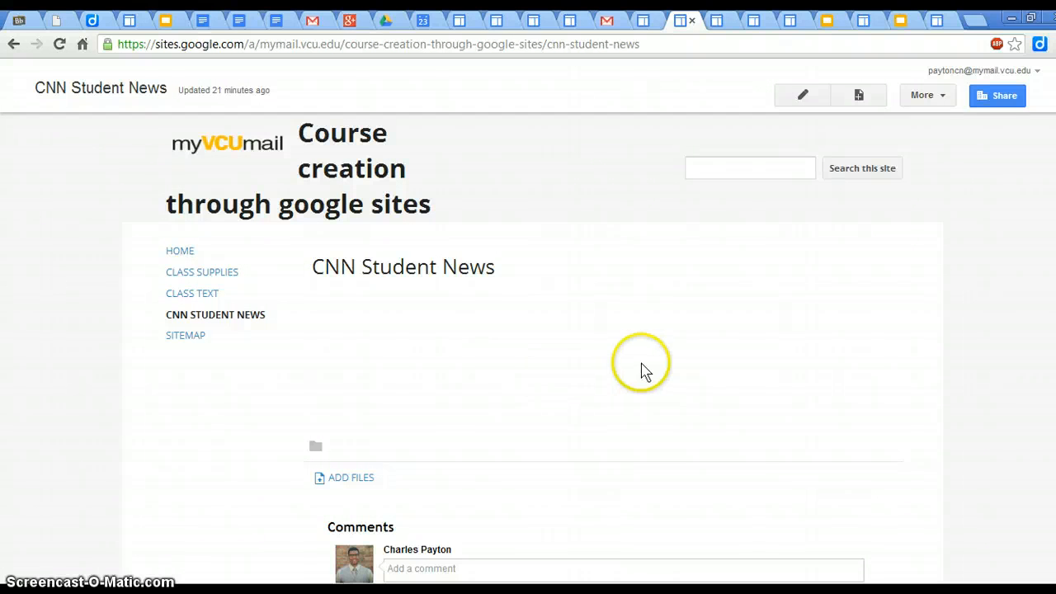
# Step: Create a top-level page named "Homework" with the Web Page template
pyautogui.click(858, 96)
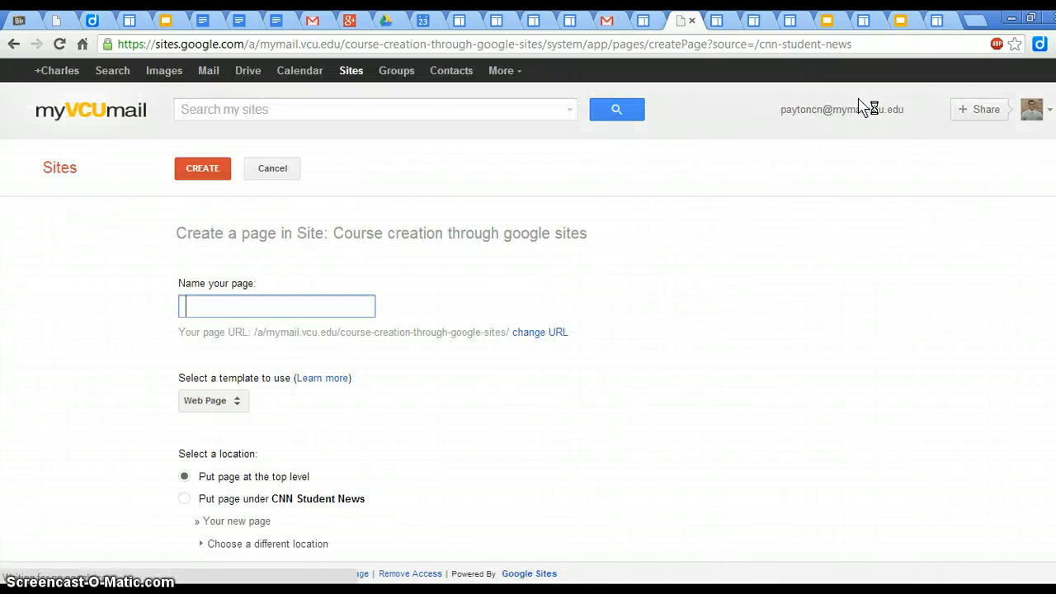
pyautogui.write('Homework')
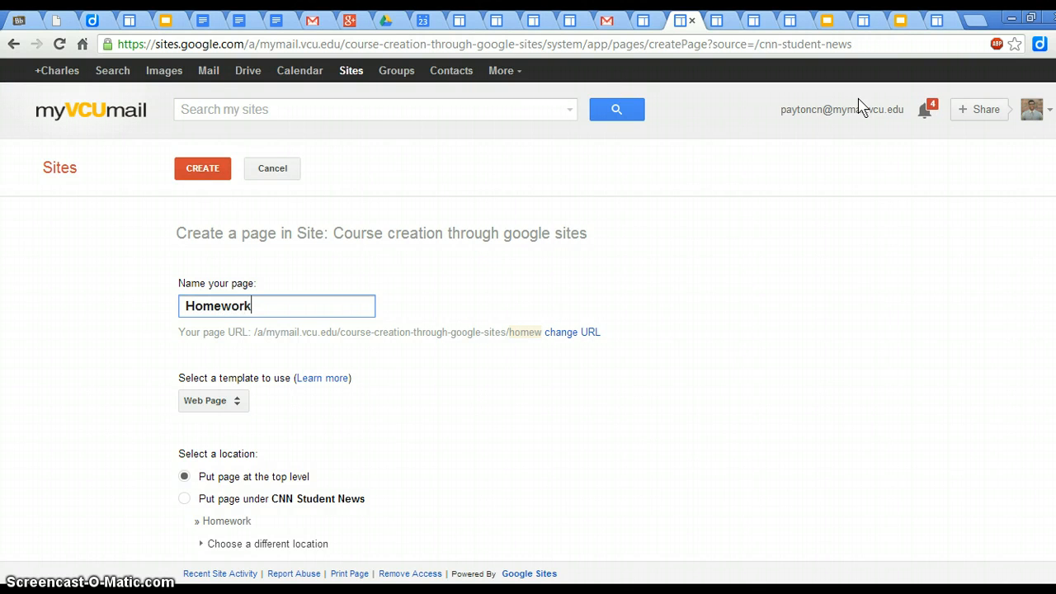
pyautogui.click(196, 171)
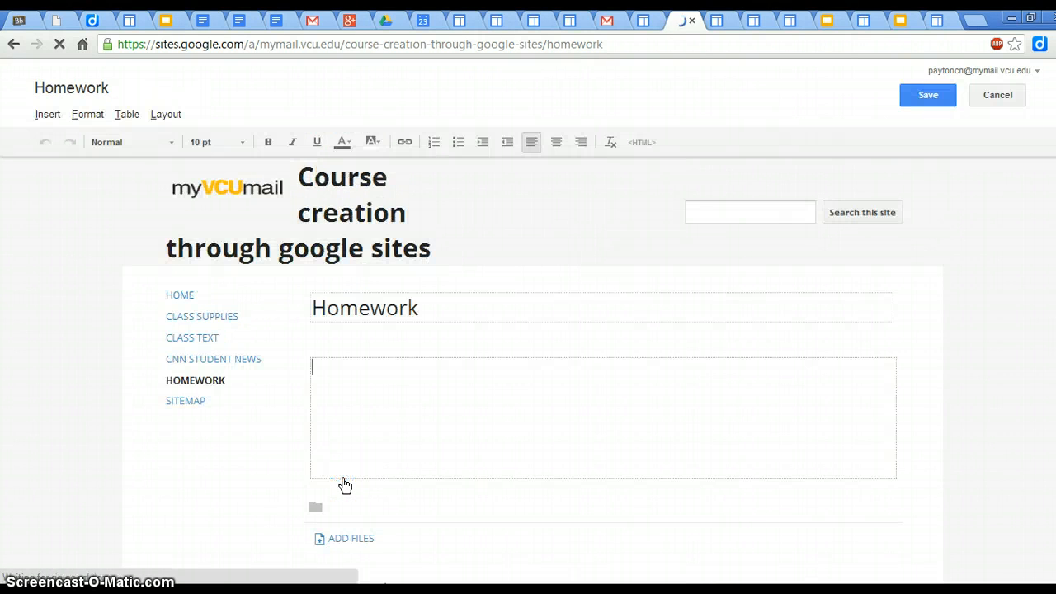
# Step: Attach "Chapter 17(reformation).doc" from the project sample folder to the Homework page and open the attachment for viewing
pyautogui.click(337, 537)
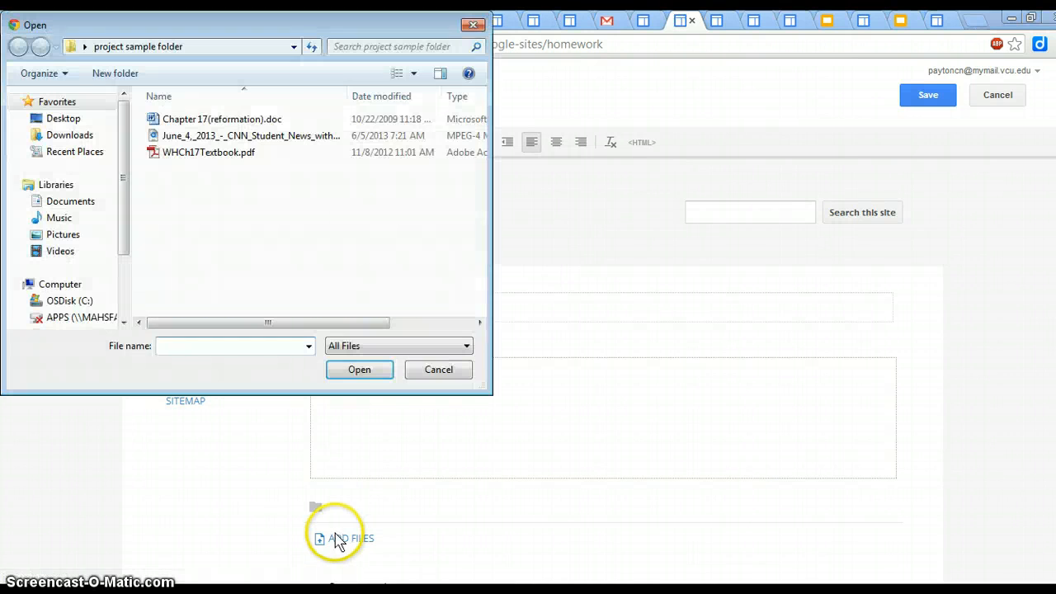
pyautogui.click(234, 122)
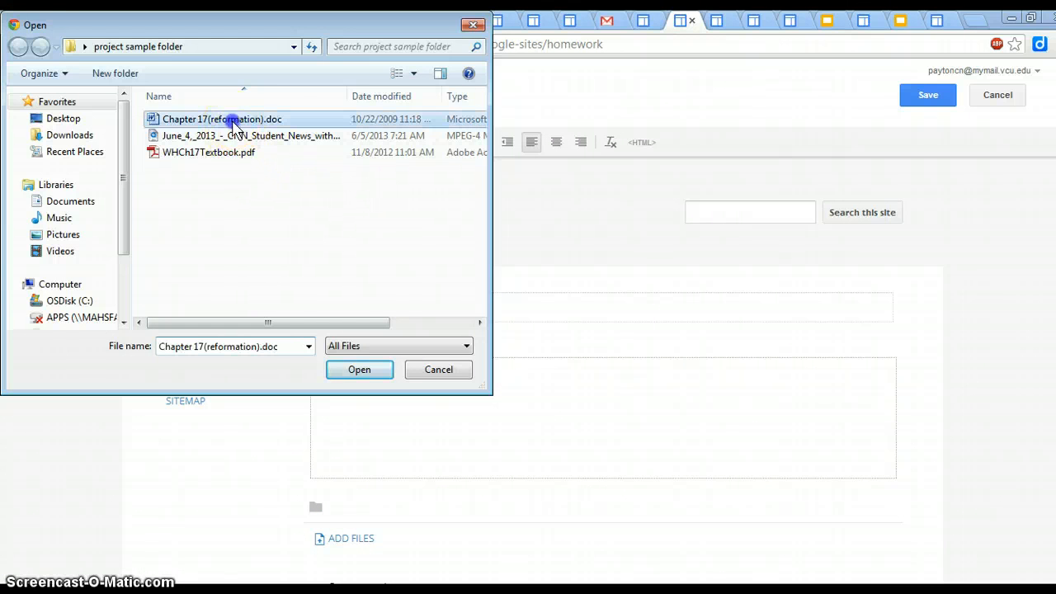
pyautogui.click(361, 370)
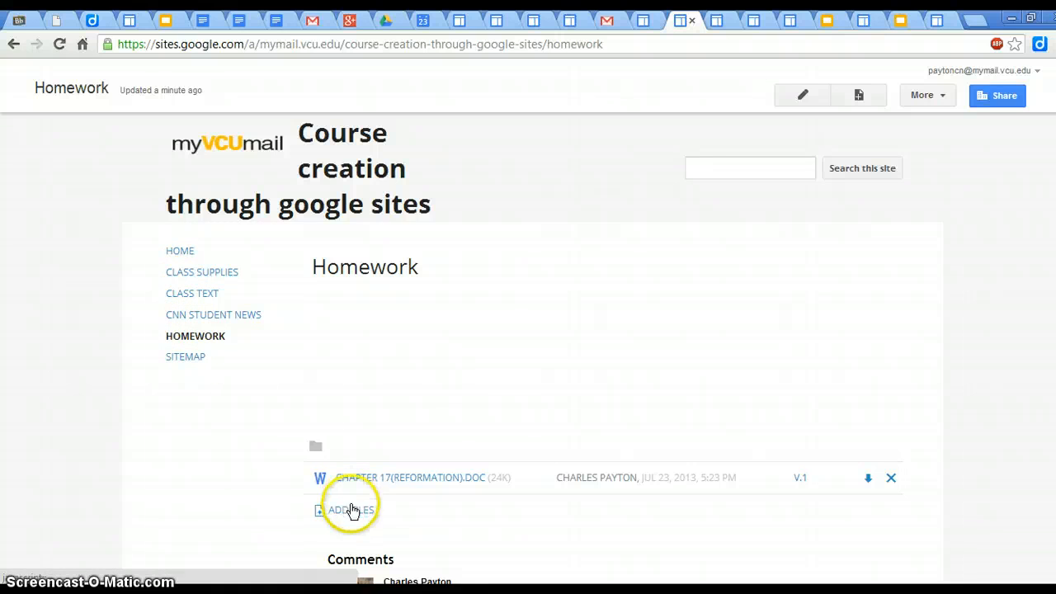
pyautogui.click(388, 479)
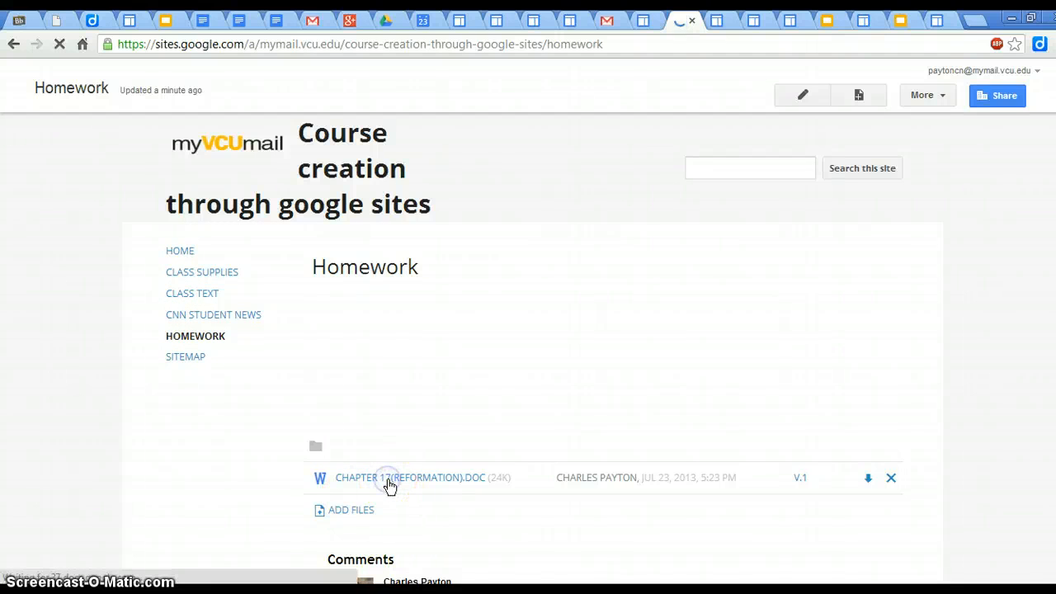